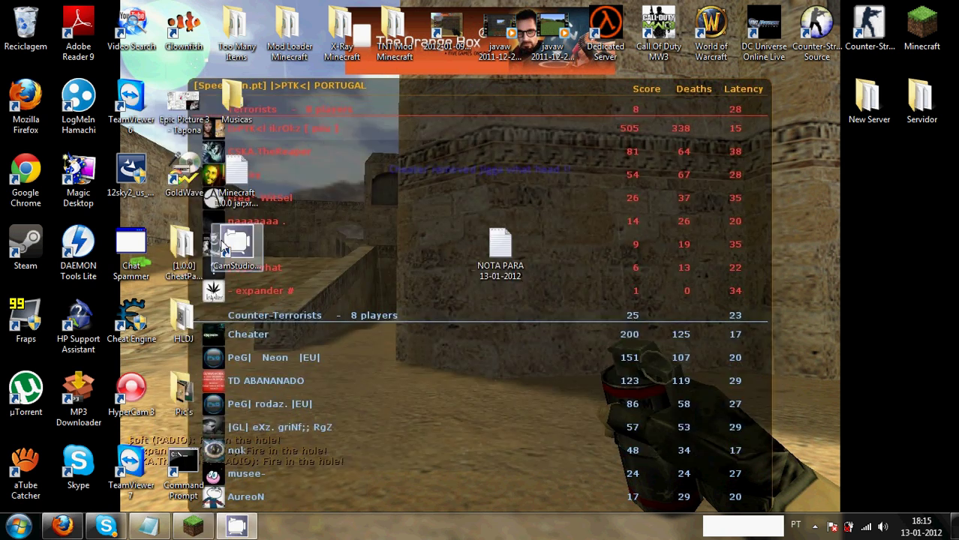
# Open the download links file and save minecraft.jar from its MediaFire page in Firefox
pyautogui.doubleClick(265, 176)
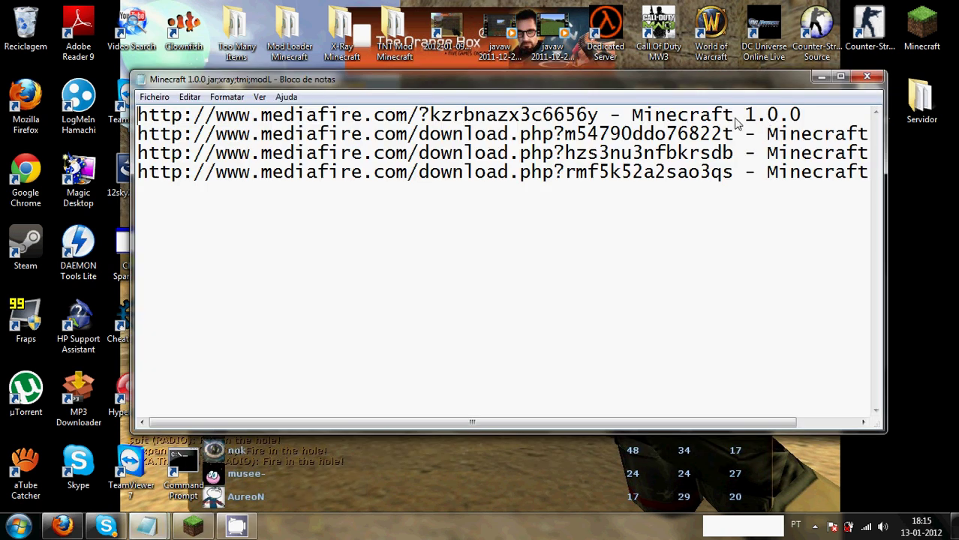
pyautogui.moveTo(590, 118)
pyautogui.mouseDown()
pyautogui.moveTo(530, 118)
pyautogui.moveTo(596, 118)
pyautogui.mouseUp()
pyautogui.click(63, 526)
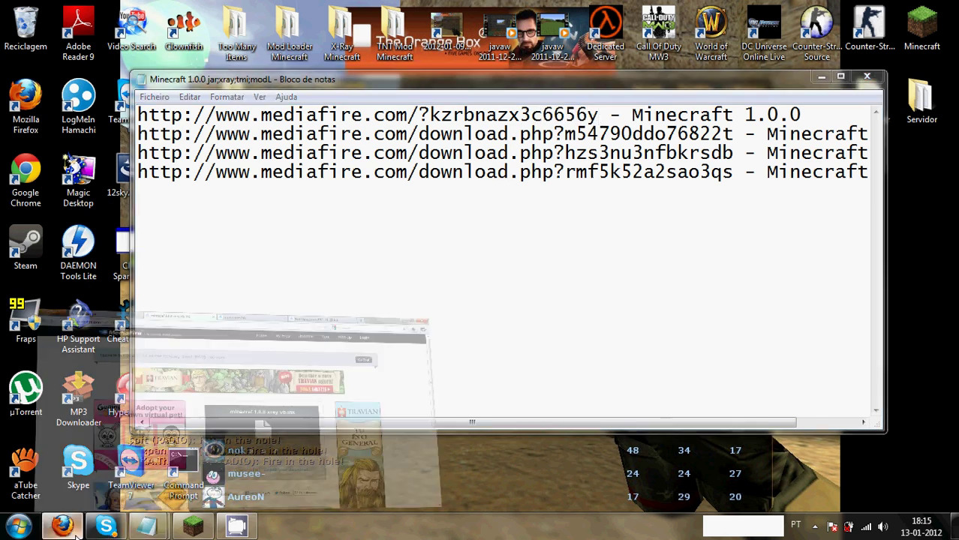
pyautogui.click(134, 10)
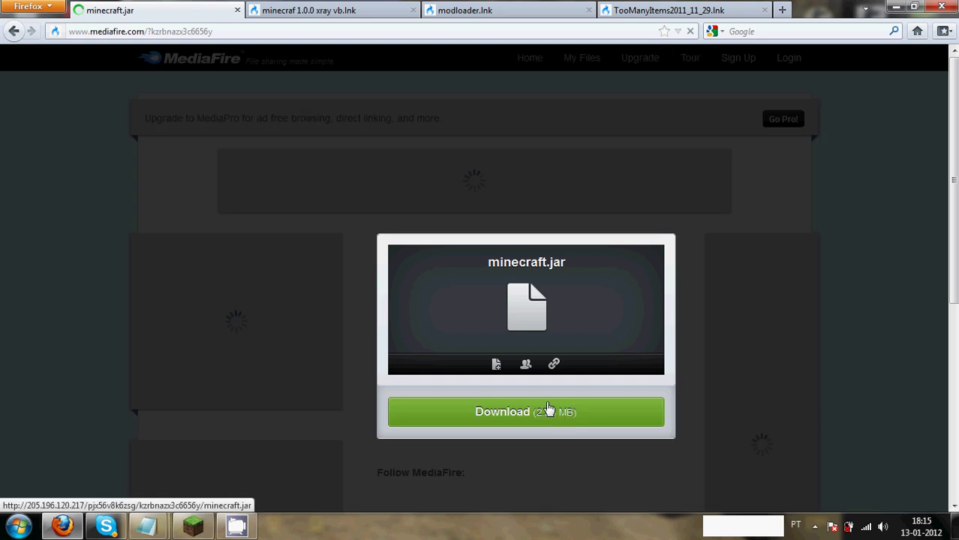
pyautogui.click(548, 410)
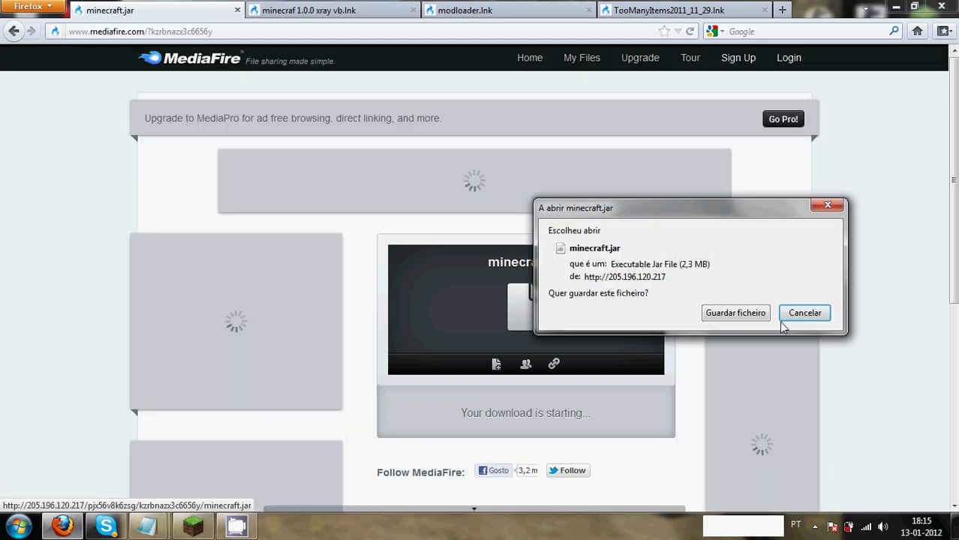
pyautogui.click(739, 315)
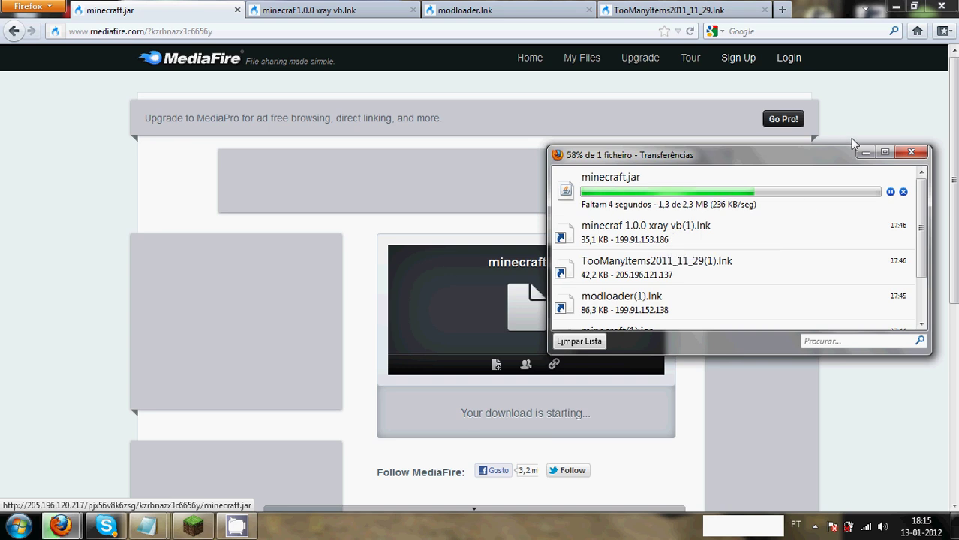
# Check the X-Ray, TooManyItems and ModLoader download tabs, then return to the minecraft.jar tab
pyautogui.click(315, 11)
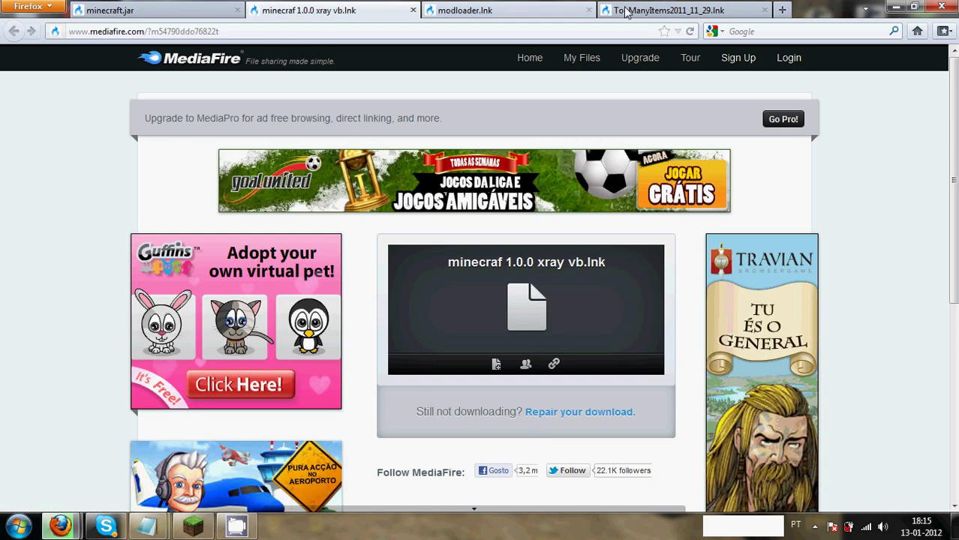
pyautogui.click(621, 14)
pyautogui.click(495, 11)
pyautogui.click(190, 20)
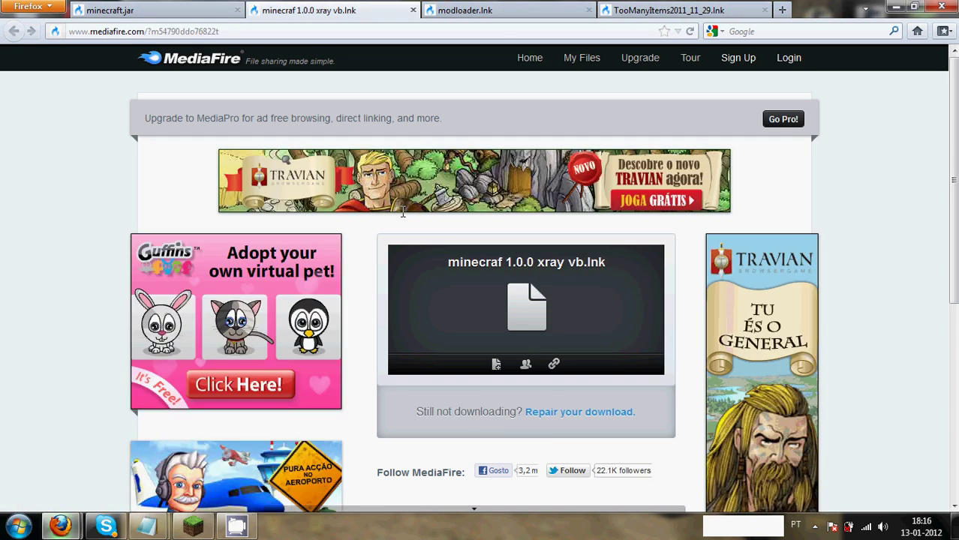
# Minimize Firefox and the links Notepad to clear the desktop
pyautogui.click(905, 6)
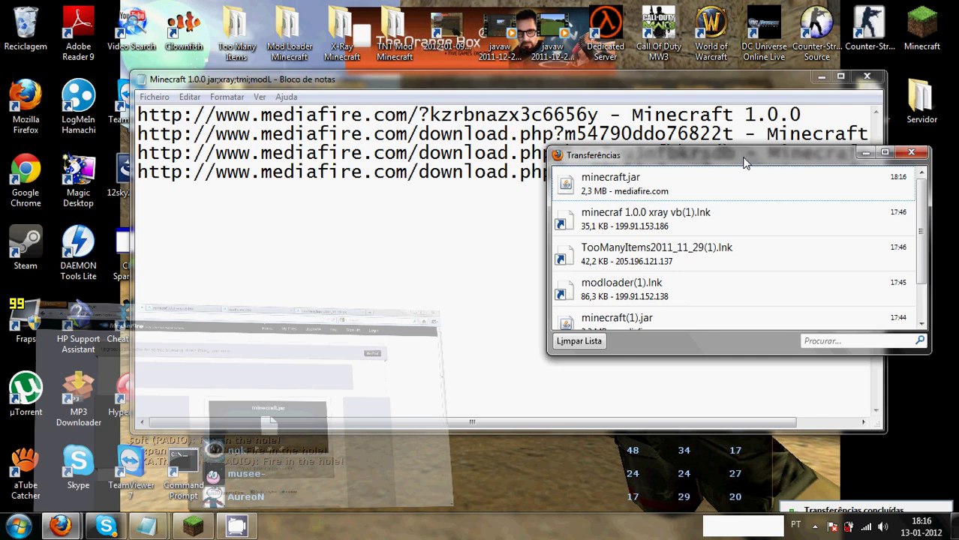
pyautogui.click(821, 80)
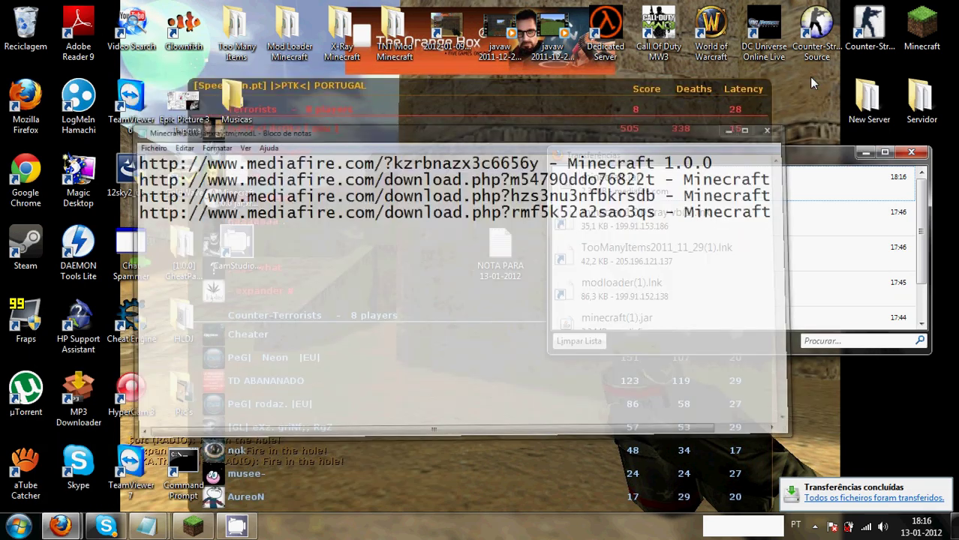
pyautogui.rightClick(588, 223)
pyautogui.press('Escape')
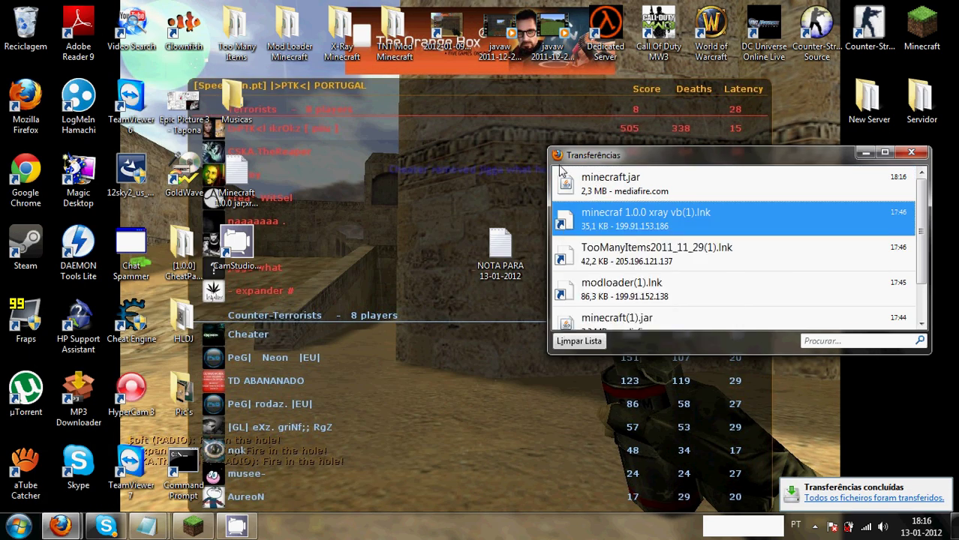
# Search for Executar and run %appdata% to open the Roaming folder
pyautogui.click(9, 527)
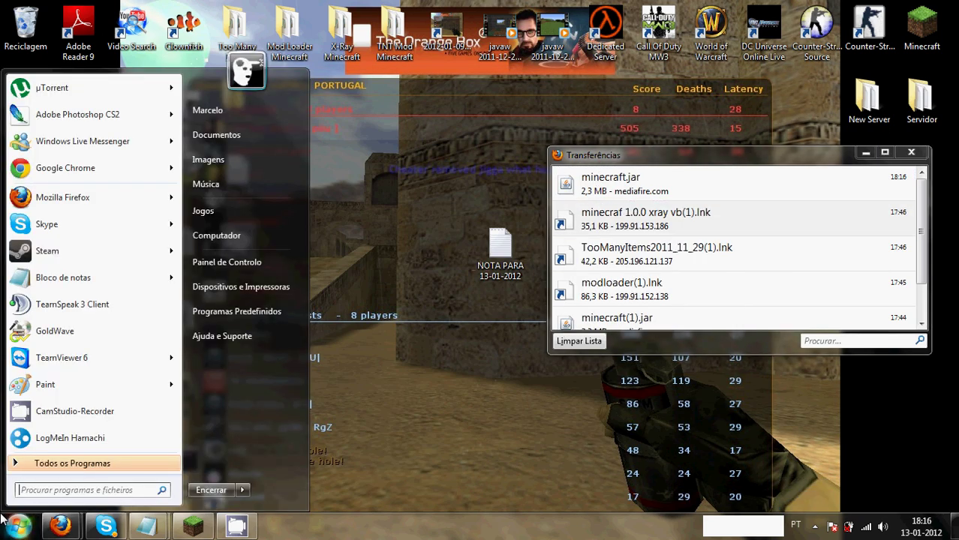
pyautogui.write('exe')
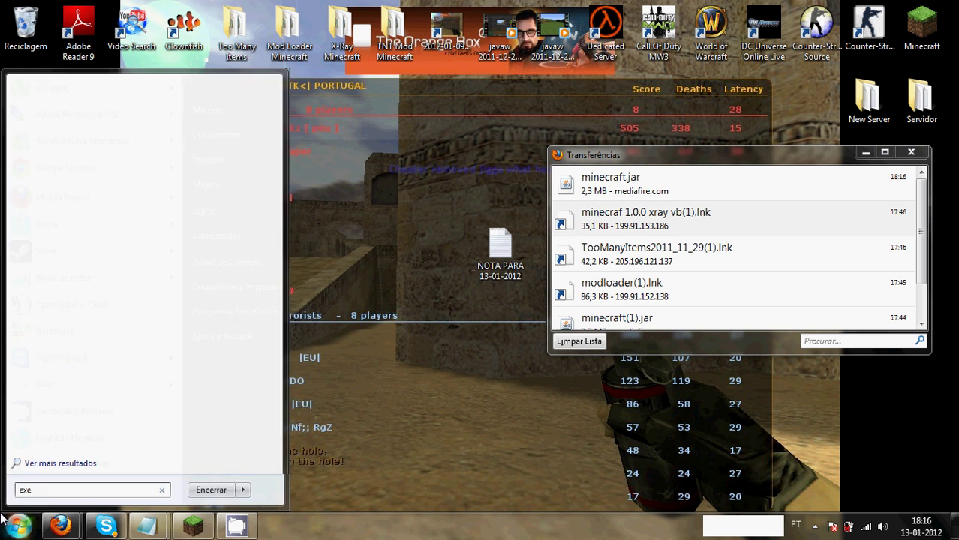
pyautogui.press('Return')
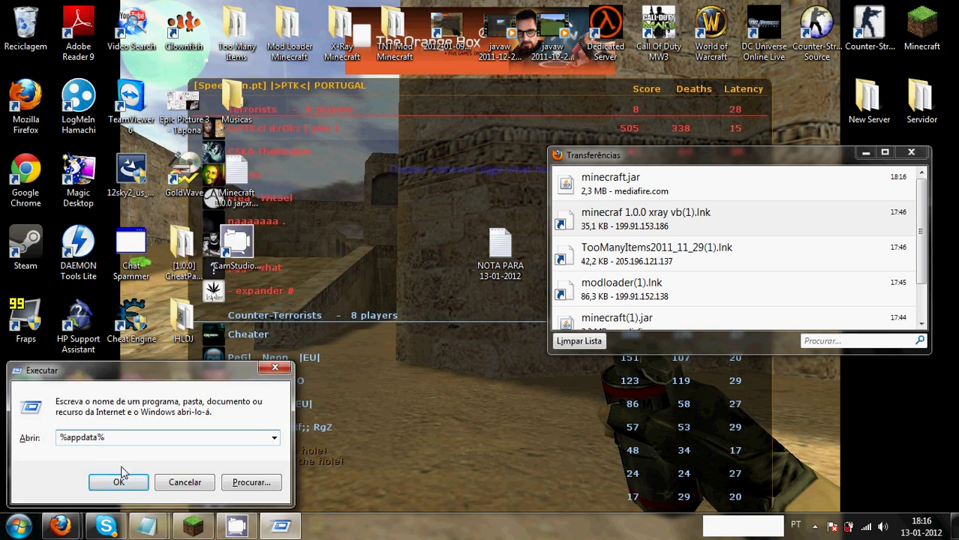
pyautogui.click(119, 484)
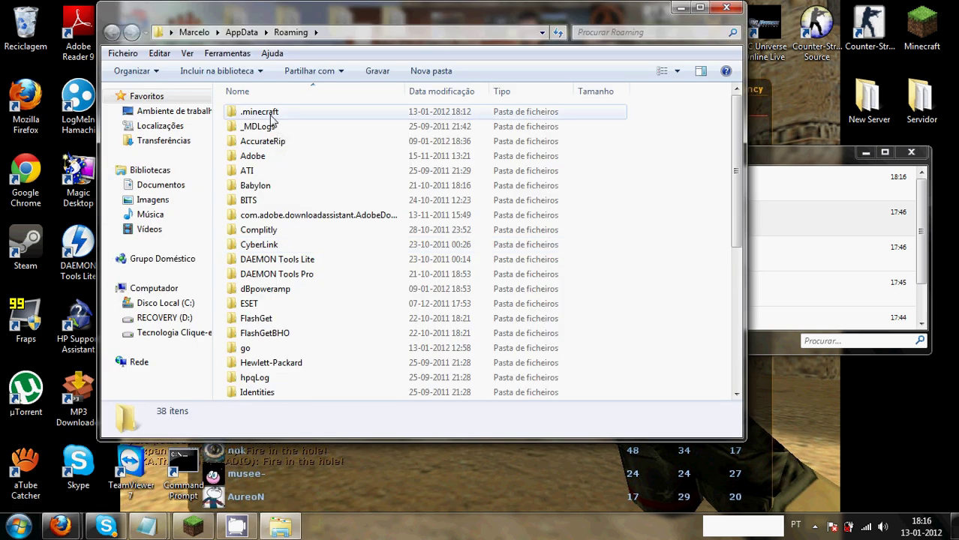
# Go into .minecraft\bin and delete the old 3.772 KB minecraft jar
pyautogui.doubleClick(272, 117)
pyautogui.doubleClick(262, 114)
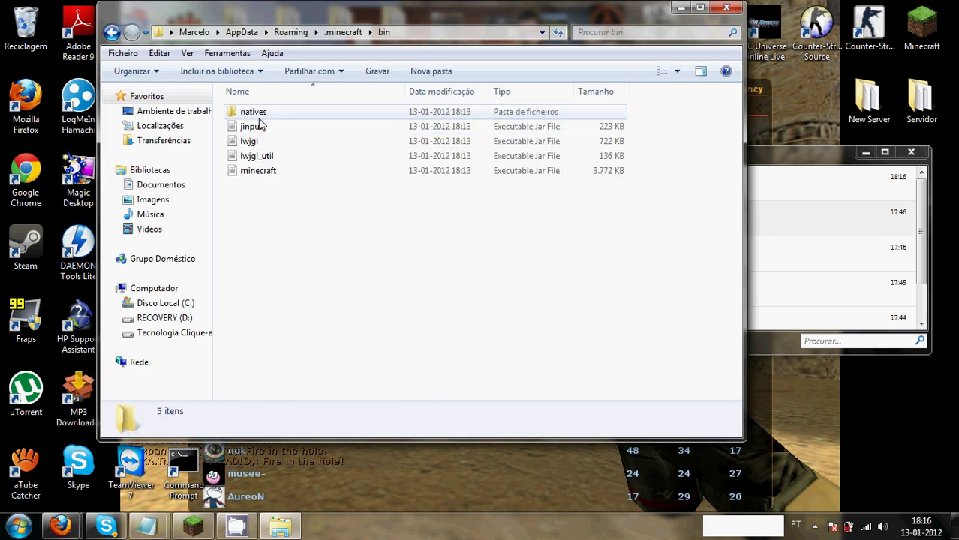
pyautogui.rightClick(268, 172)
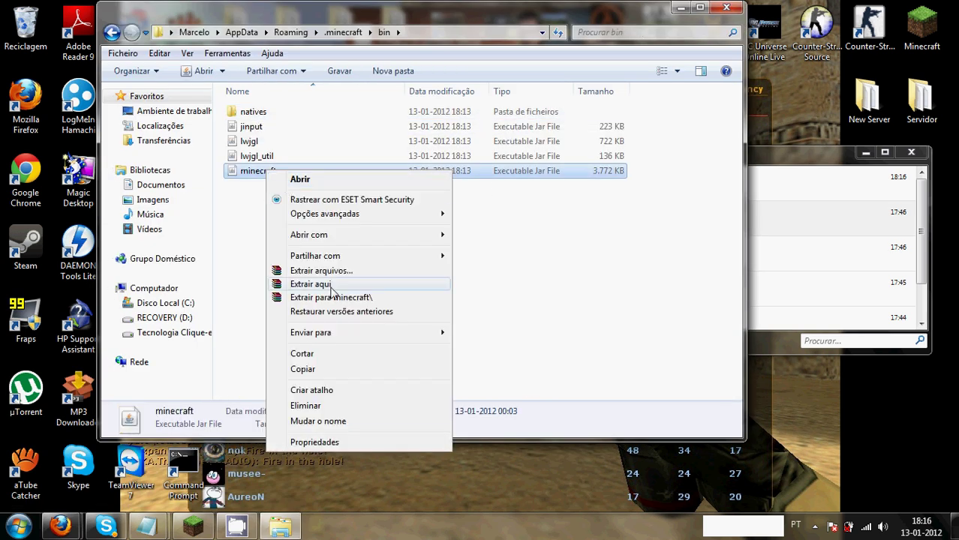
pyautogui.click(333, 406)
pyautogui.click(535, 319)
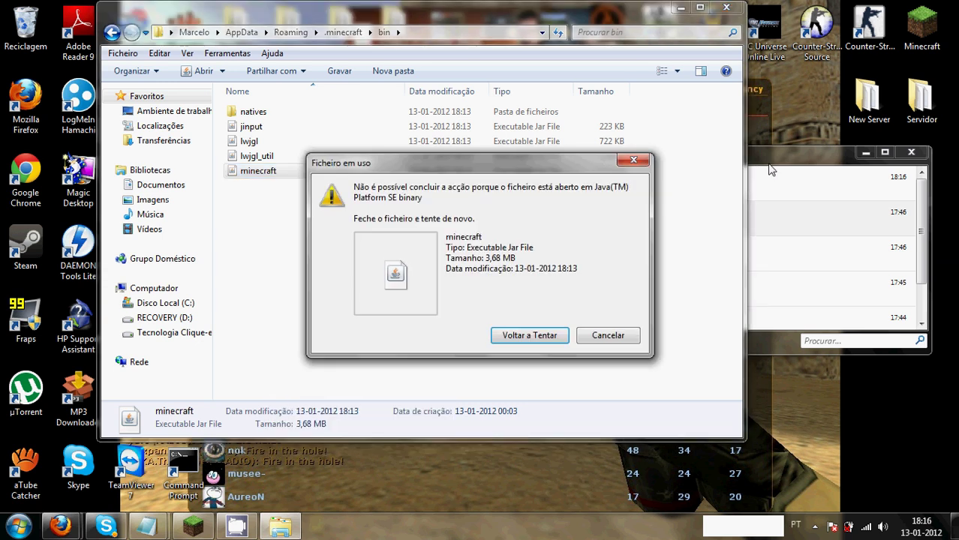
# Close the running Minecraft, retry the deletion, and copy the downloaded minecraft.jar into bin
pyautogui.click(193, 526)
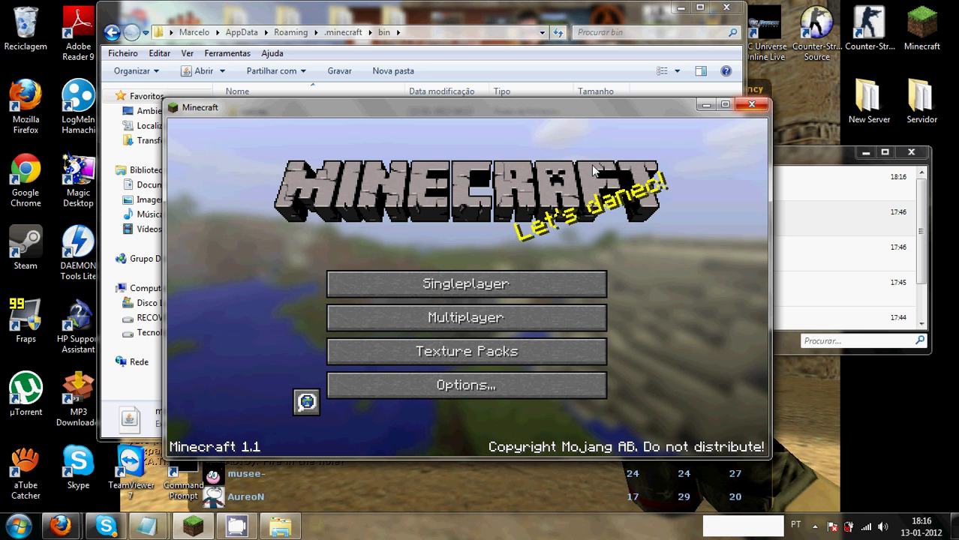
pyautogui.click(751, 105)
pyautogui.click(538, 335)
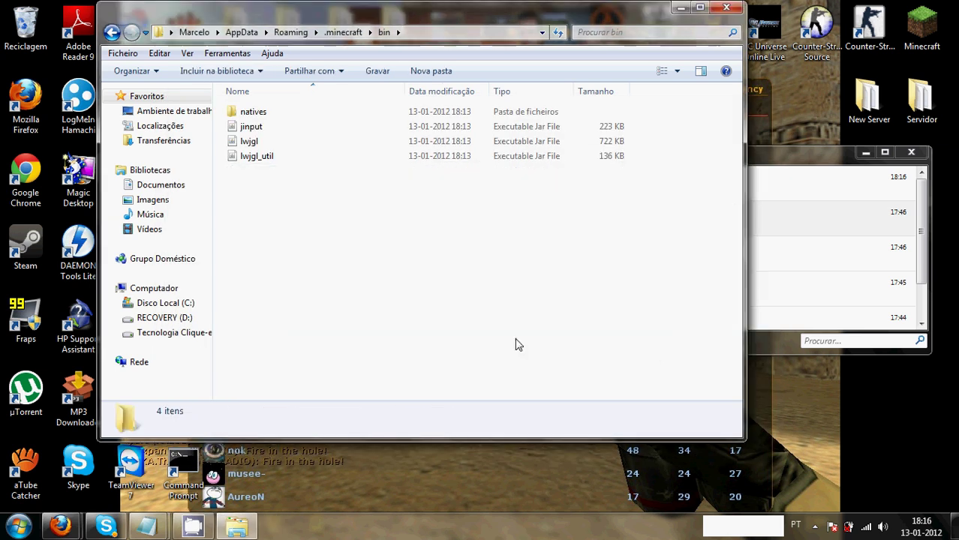
pyautogui.click(798, 160)
pyautogui.moveTo(622, 188)
pyautogui.mouseDown()
pyautogui.moveTo(388, 228)
pyautogui.moveTo(299, 216)
pyautogui.mouseUp()
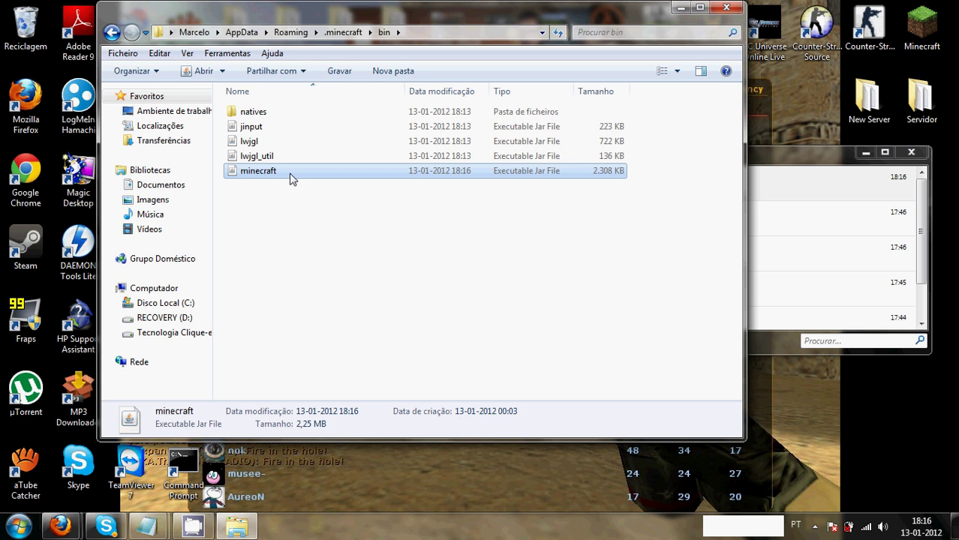
# Test-launch Minecraft to confirm the 1.0.0 title screen, close it, and reposition the bin window
pyautogui.doubleClick(916, 26)
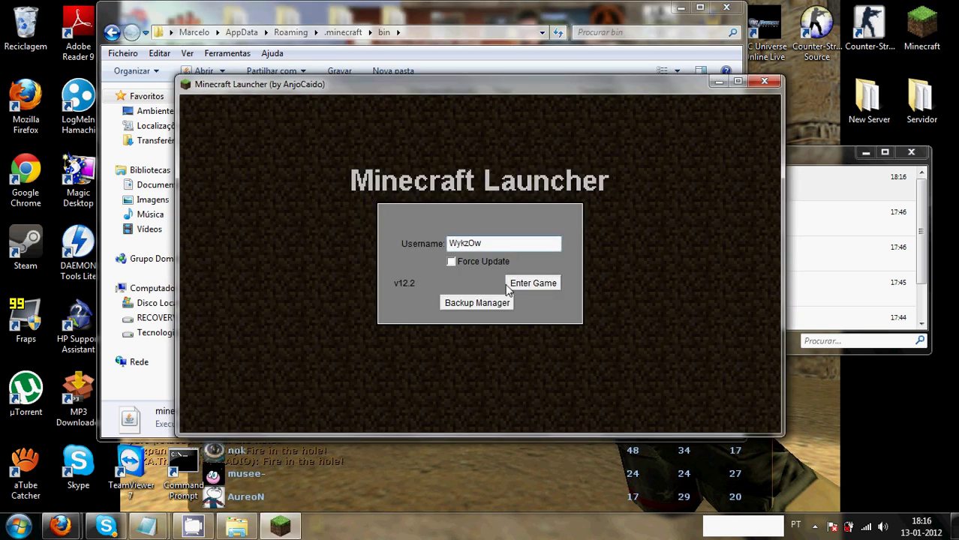
pyautogui.click(529, 286)
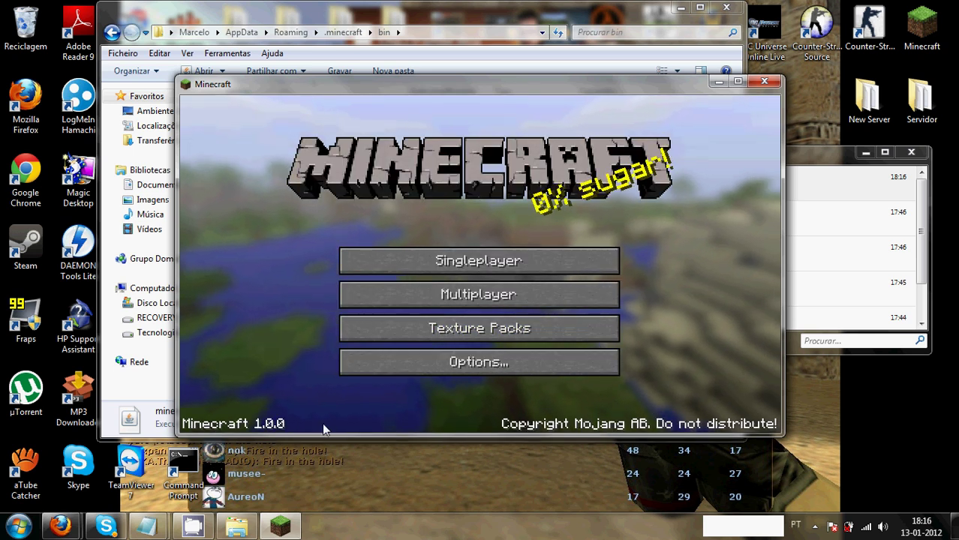
pyautogui.click(765, 83)
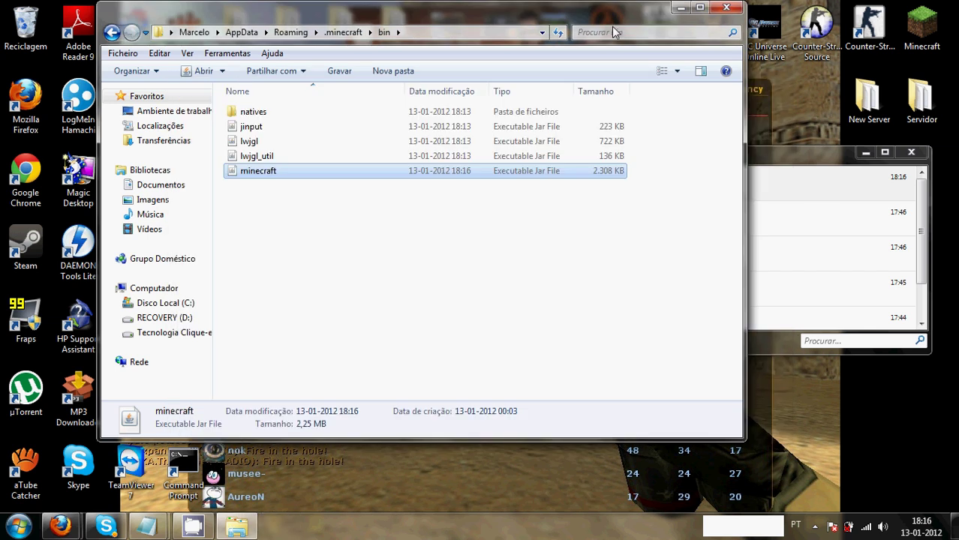
pyautogui.moveTo(547, 12); pyautogui.dragTo(558, 64)
pyautogui.moveTo(332, 71)
pyautogui.mouseDown()
pyautogui.moveTo(338, 97)
pyautogui.moveTo(336, 73)
pyautogui.mouseUp()
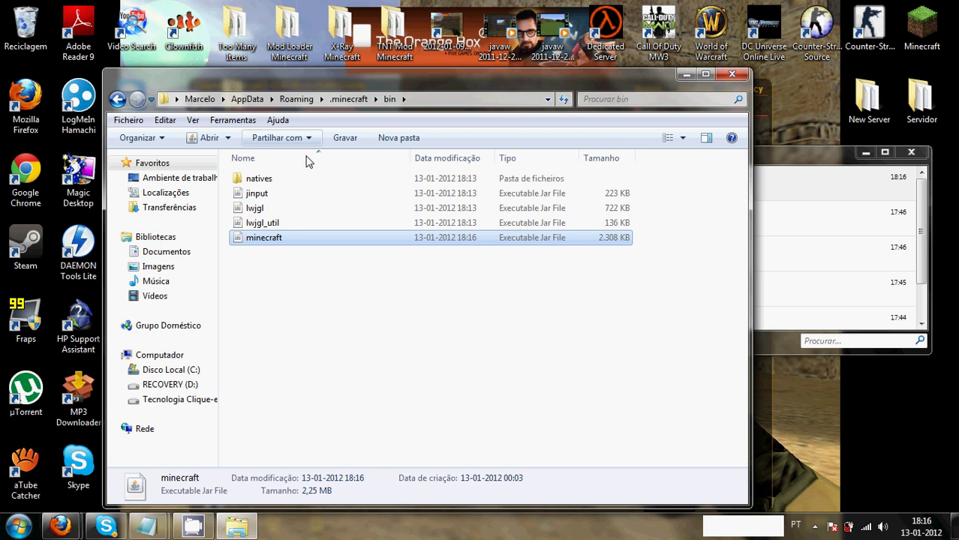
# Open the new minecraft.jar as an archive in WinRAR, dismissing the licence reminder
pyautogui.rightClick(265, 244)
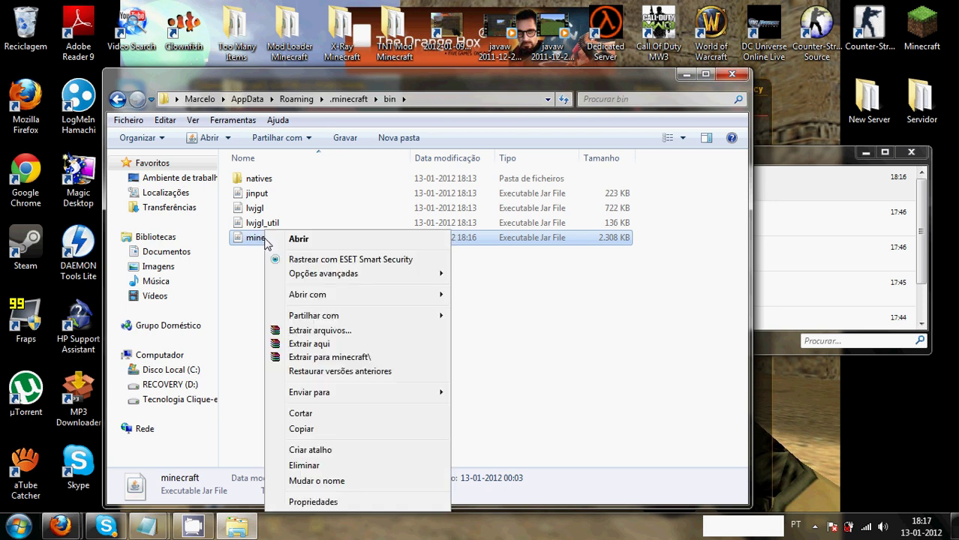
pyautogui.moveTo(314, 296)
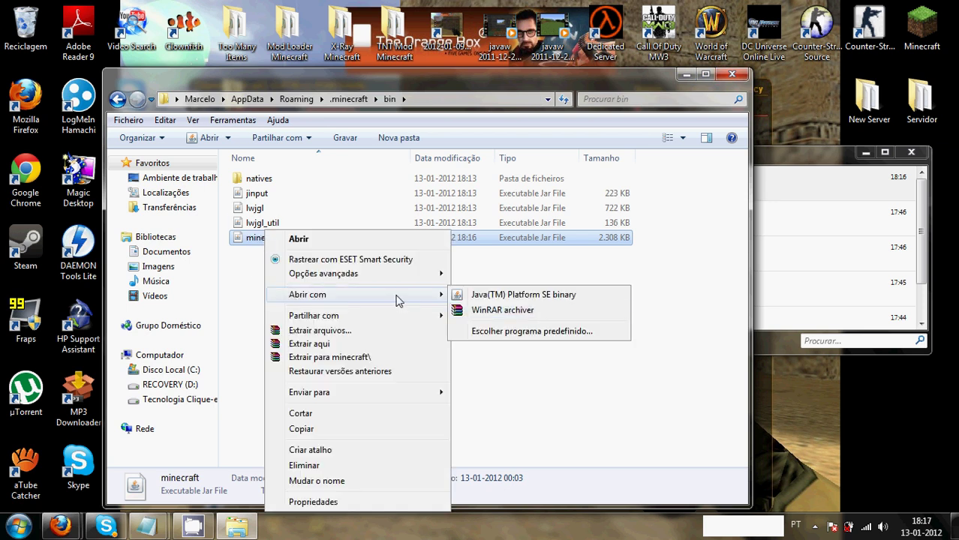
pyautogui.click(483, 311)
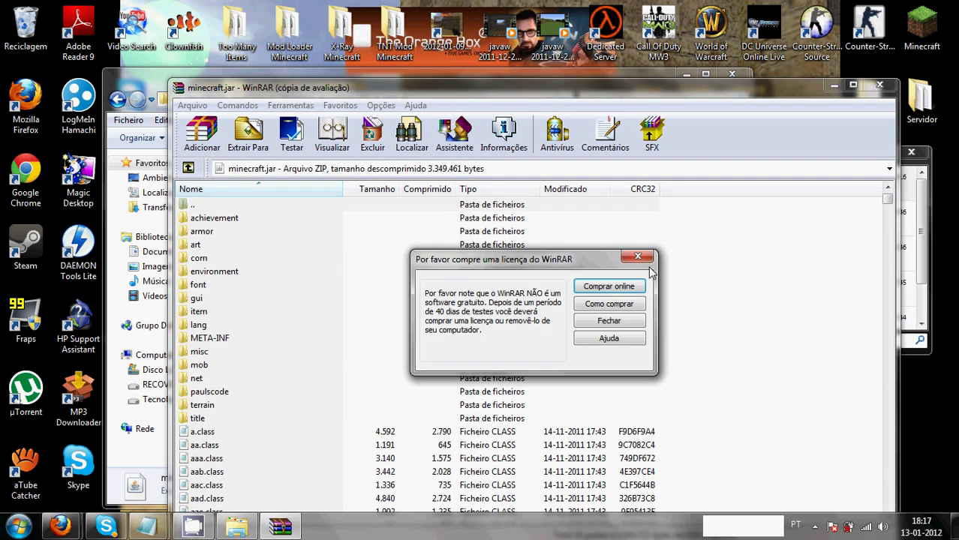
pyautogui.click(655, 250)
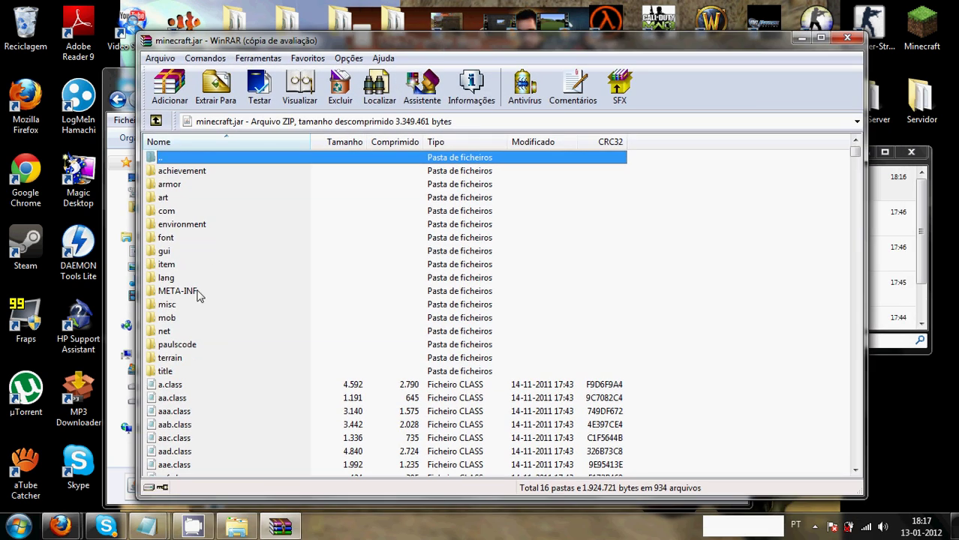
# Delete the META-INF folder from the minecraft.jar archive
pyautogui.rightClick(194, 293)
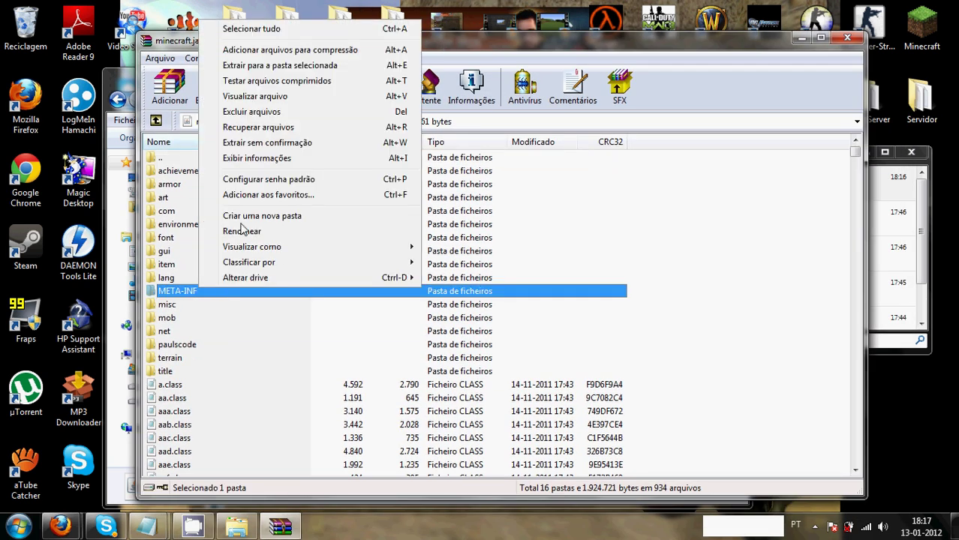
pyautogui.click(256, 113)
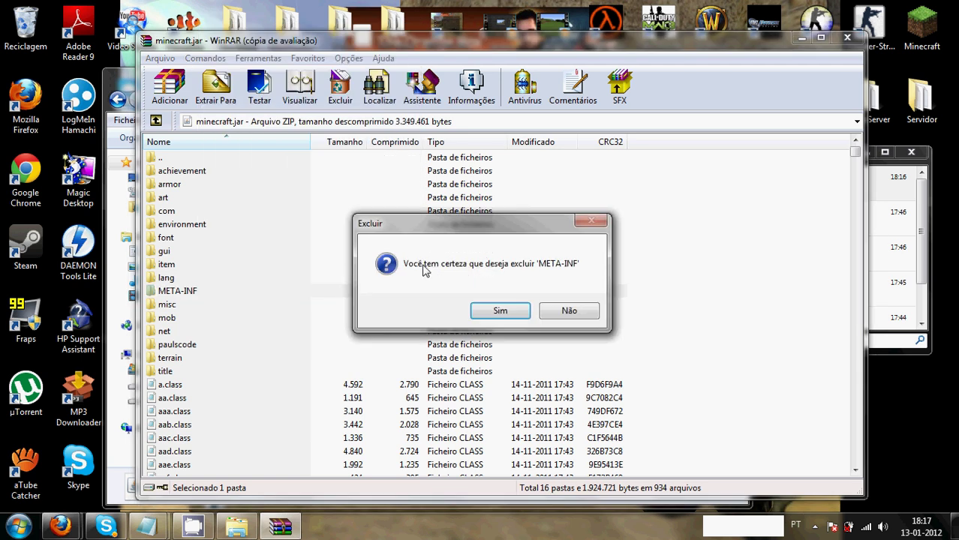
pyautogui.click(484, 307)
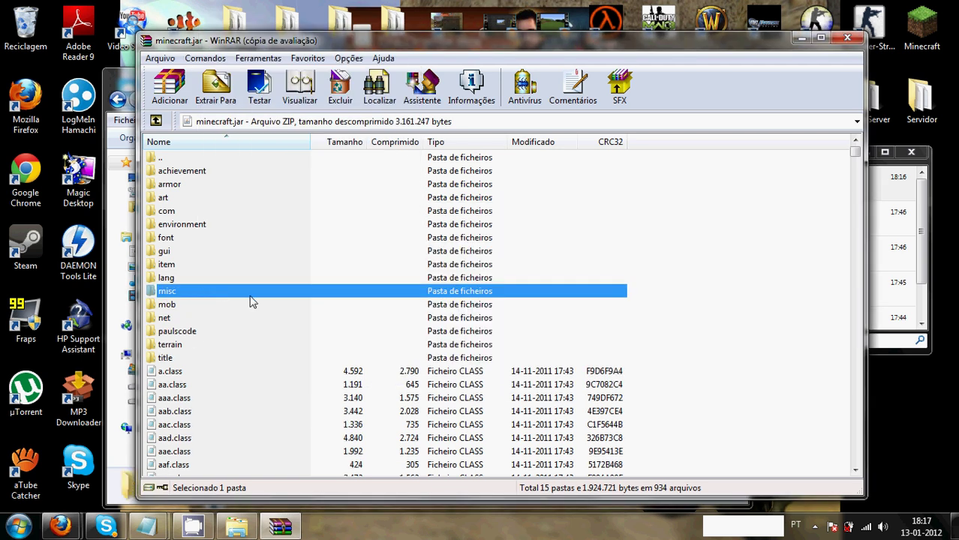
# Click through the archive's remaining entries, then minimise the WinRAR window
pyautogui.click(213, 237)
pyautogui.click(190, 169)
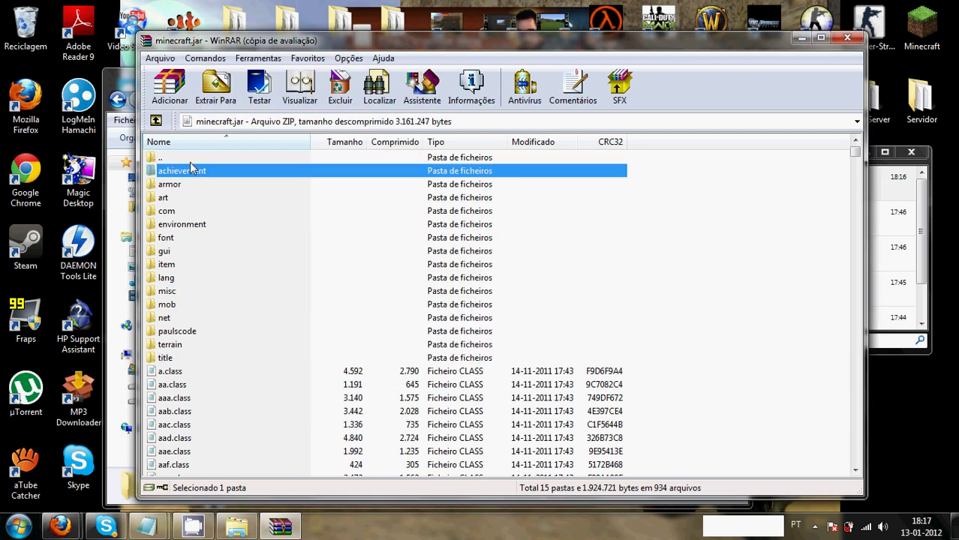
pyautogui.click(188, 157)
pyautogui.click(182, 184)
pyautogui.click(177, 198)
pyautogui.click(175, 210)
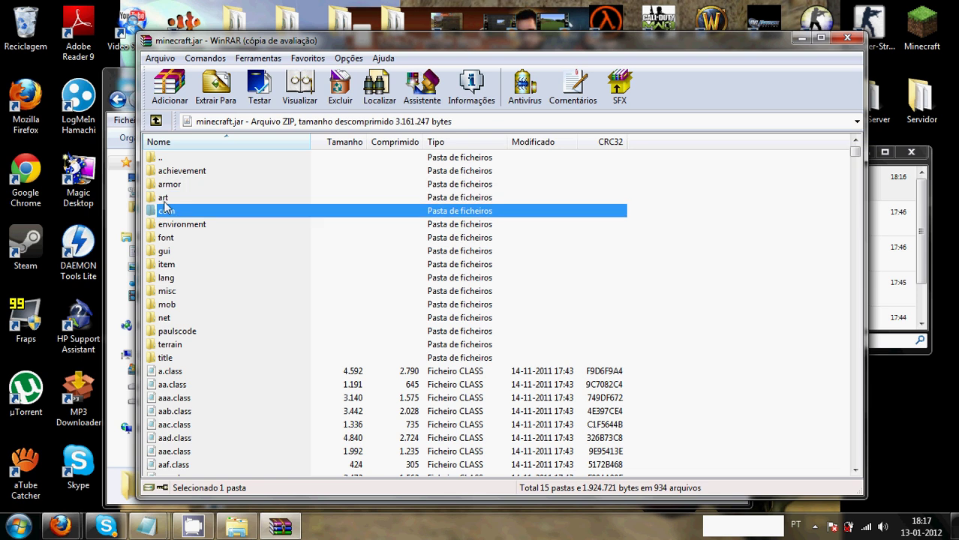
pyautogui.click(181, 225)
pyautogui.click(170, 211)
pyautogui.click(181, 238)
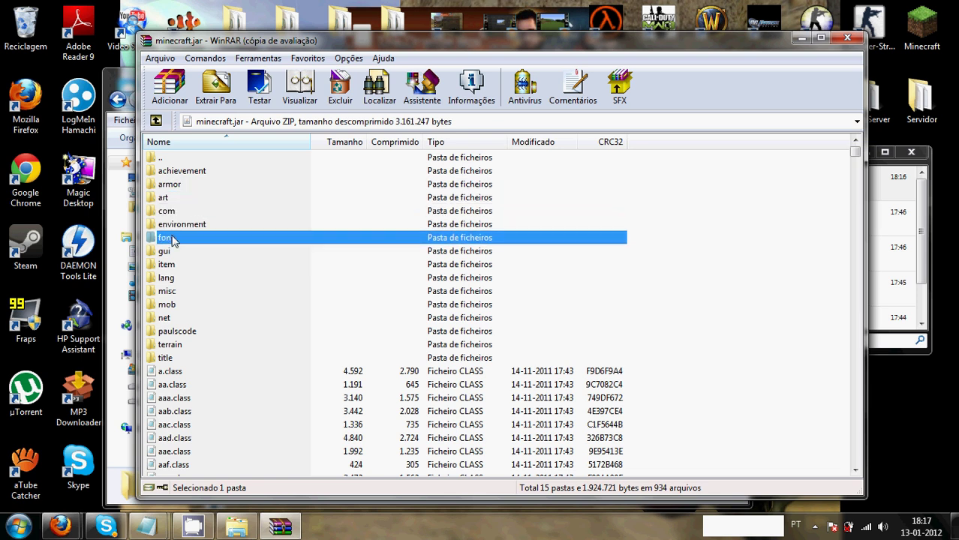
pyautogui.click(179, 225)
pyautogui.click(178, 242)
pyautogui.click(177, 226)
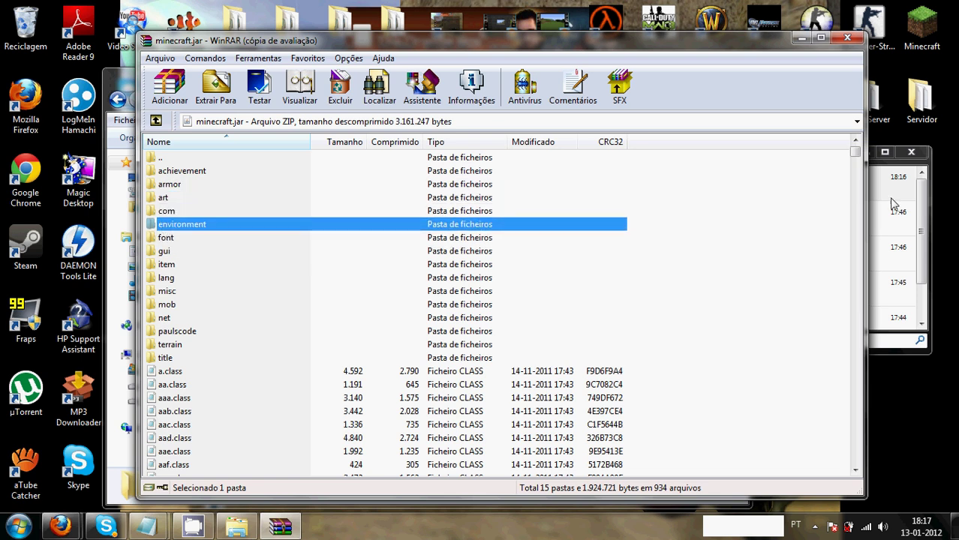
pyautogui.click(924, 204)
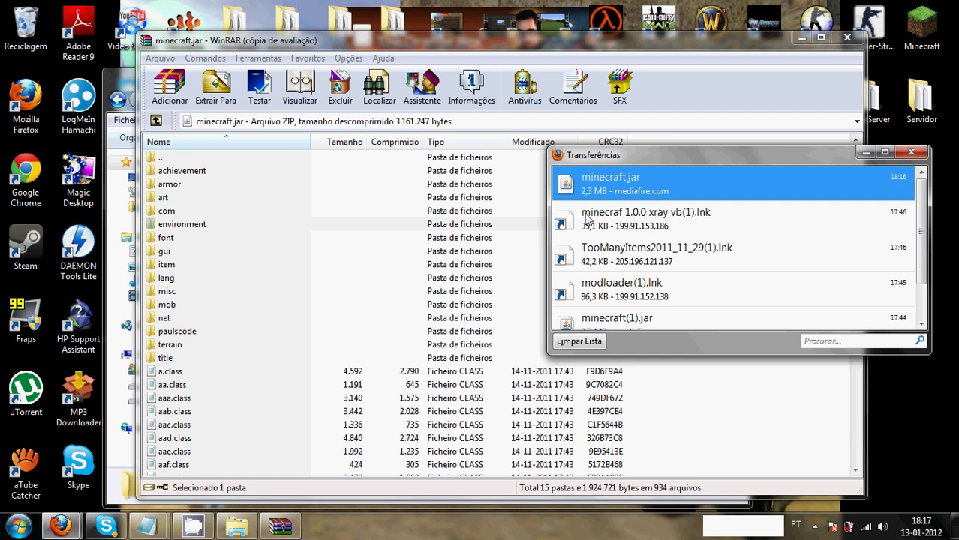
pyautogui.click(801, 38)
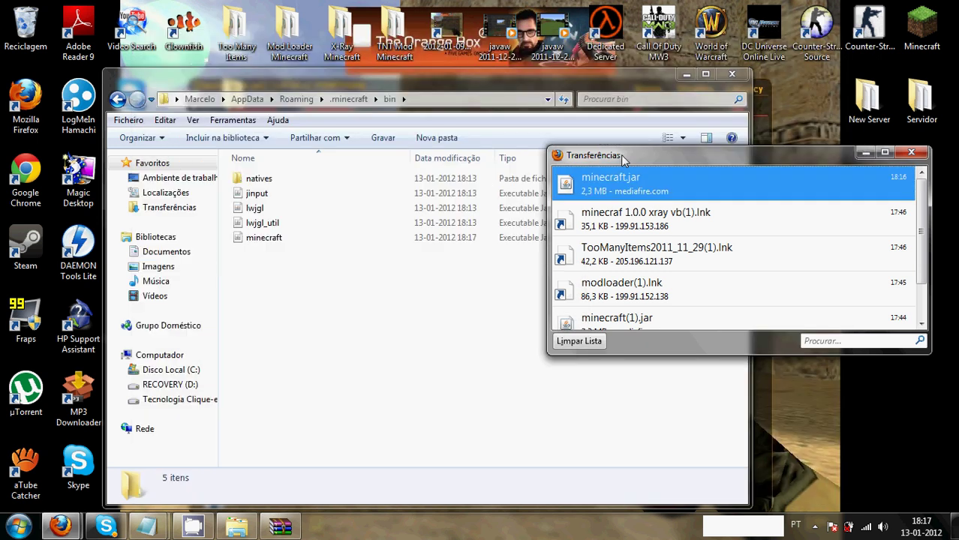
# Close the bin window, then open and close the desktop Too Many Items folder
pyautogui.click(730, 76)
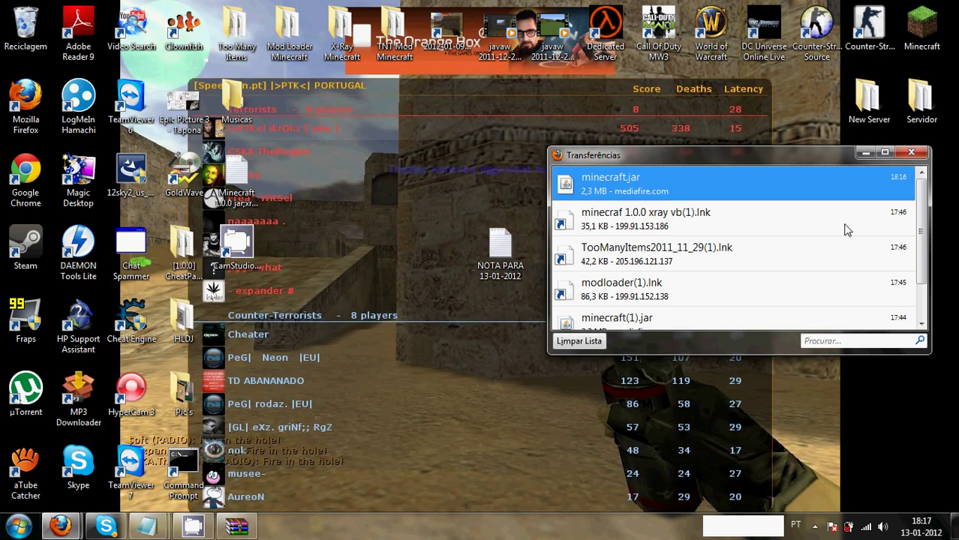
pyautogui.click(618, 295)
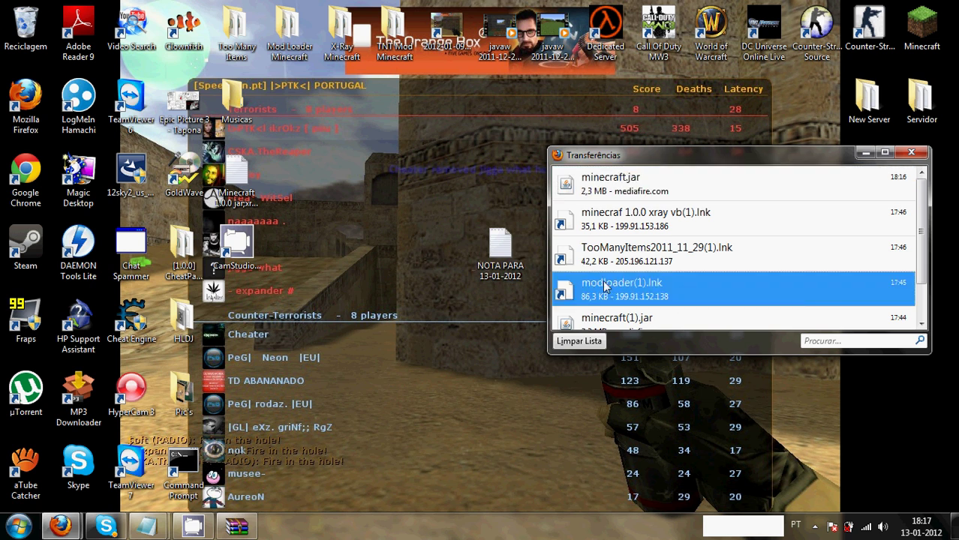
pyautogui.click(241, 45)
pyautogui.doubleClick(241, 45)
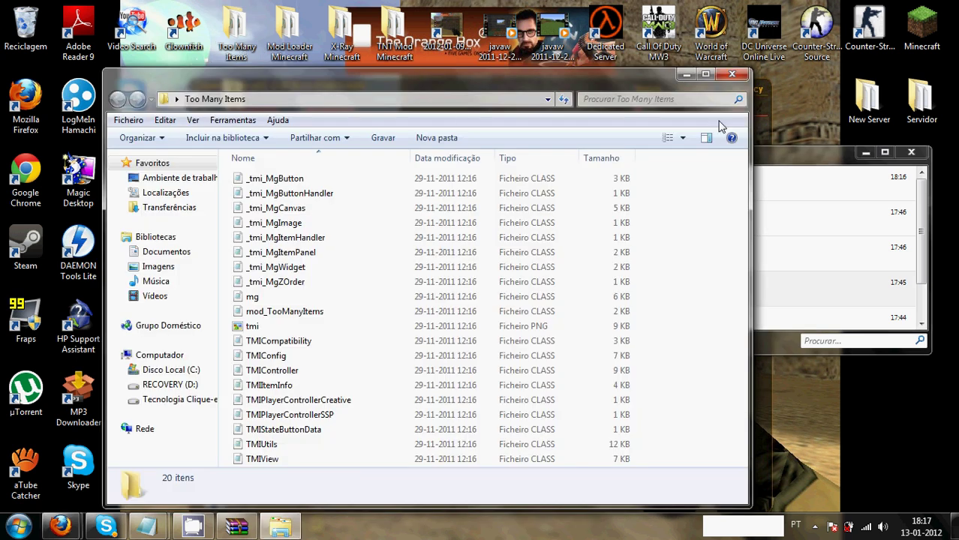
pyautogui.click(736, 77)
# Open the Mod Loader Minecraft folder and arrange it beside the minecraft.jar WinRAR window
pyautogui.doubleClick(290, 34)
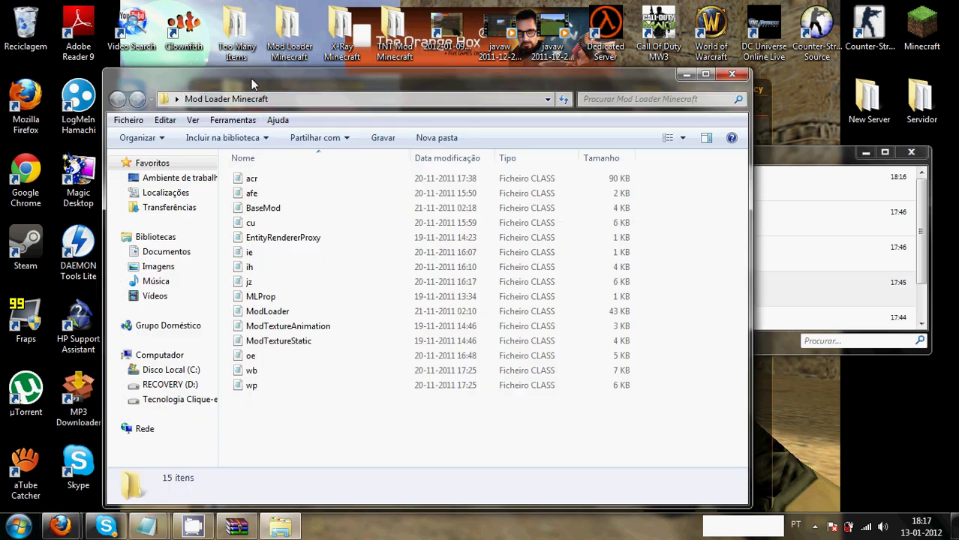
pyautogui.moveTo(252, 83); pyautogui.dragTo(236, 59)
pyautogui.click(229, 527)
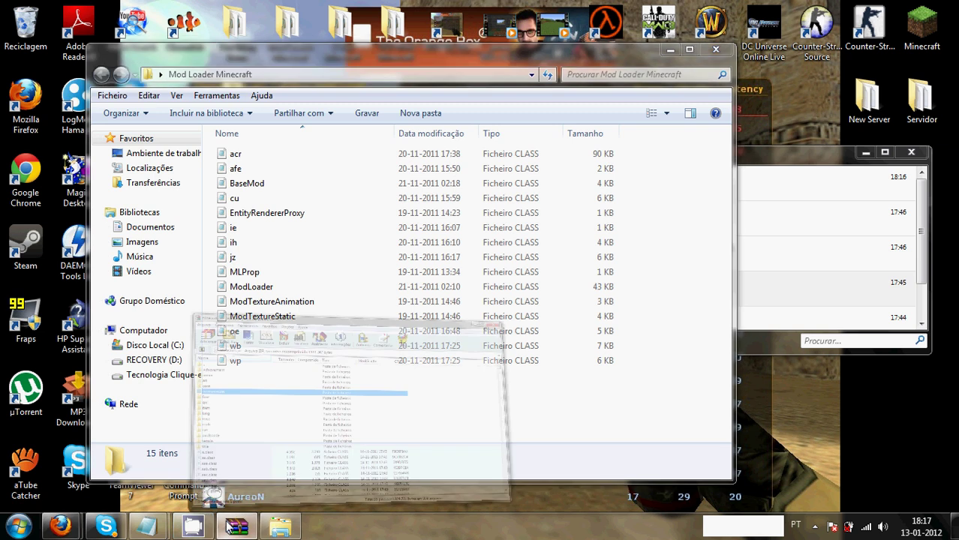
pyautogui.moveTo(450, 11); pyautogui.dragTo(481, 30)
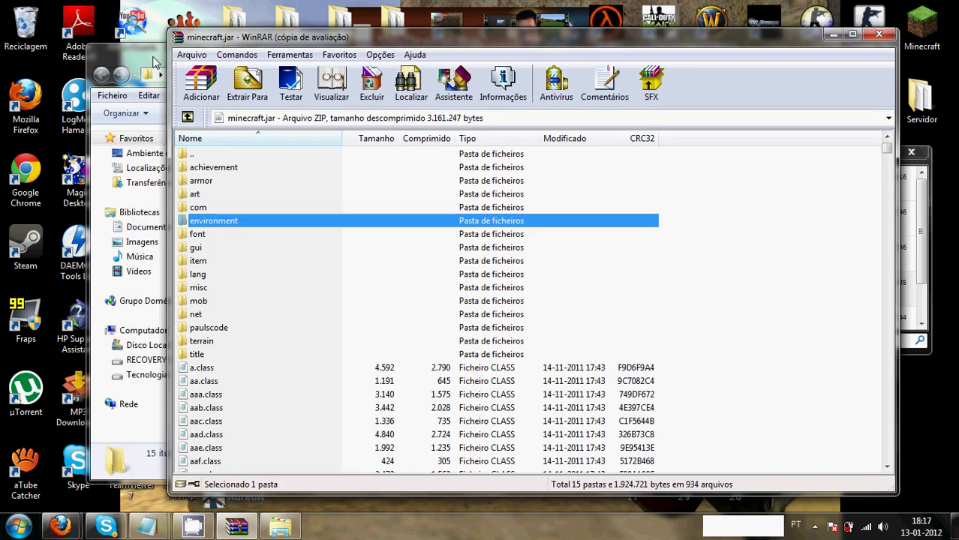
pyautogui.click(279, 527)
# Drag all 15 Mod Loader class files into minecraft.jar, confirm, and close the folder
pyautogui.moveTo(286, 415); pyautogui.dragTo(268, 148)
pyautogui.moveTo(300, 315)
pyautogui.mouseDown()
pyautogui.moveTo(546, 321)
pyautogui.moveTo(802, 437)
pyautogui.mouseUp()
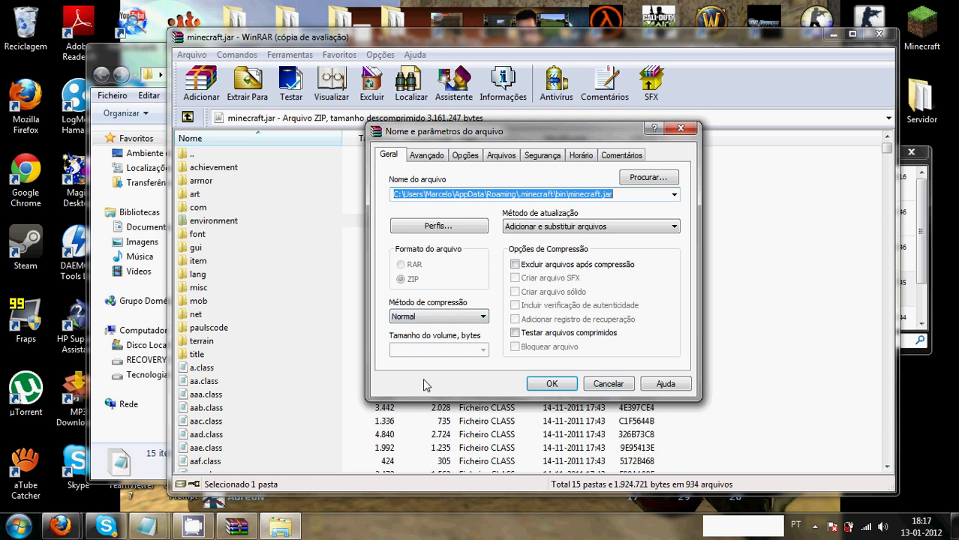
pyautogui.click(568, 384)
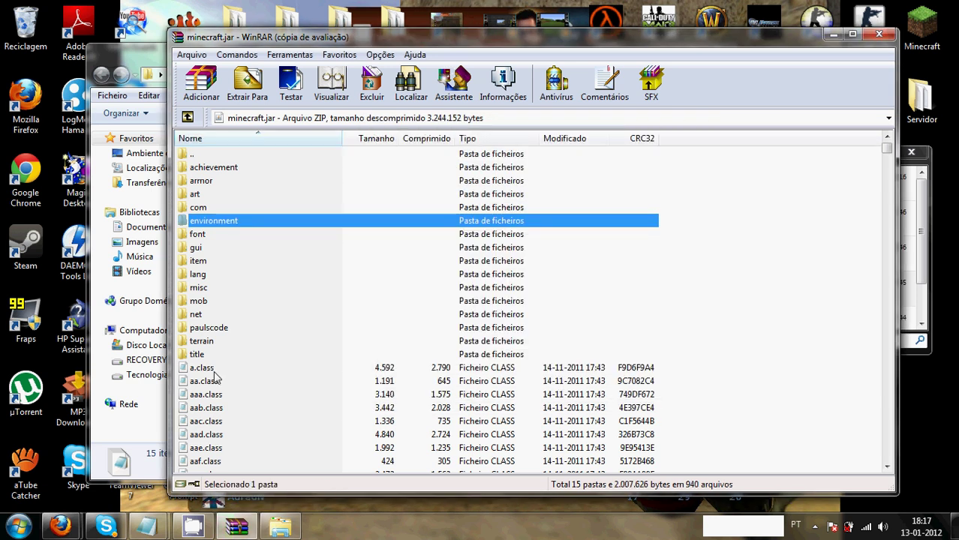
pyautogui.moveTo(888, 153)
pyautogui.mouseDown()
pyautogui.moveTo(919, 360)
pyautogui.moveTo(901, 263)
pyautogui.moveTo(863, 180)
pyautogui.moveTo(796, 163)
pyautogui.mouseUp()
pyautogui.click(136, 54)
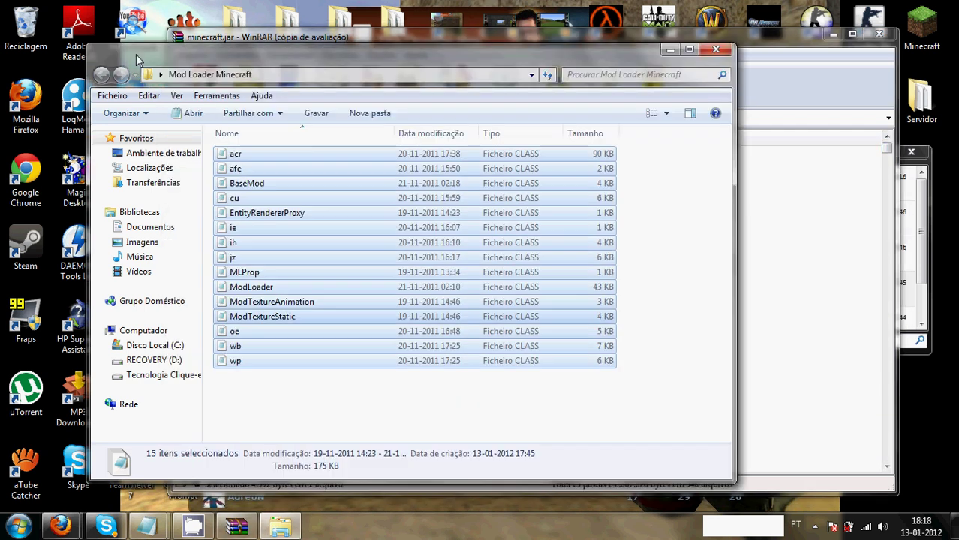
pyautogui.click(715, 51)
pyautogui.moveTo(433, 44)
pyautogui.mouseDown()
pyautogui.moveTo(402, 80)
pyautogui.moveTo(411, 66)
pyautogui.moveTo(411, 81)
pyautogui.mouseUp()
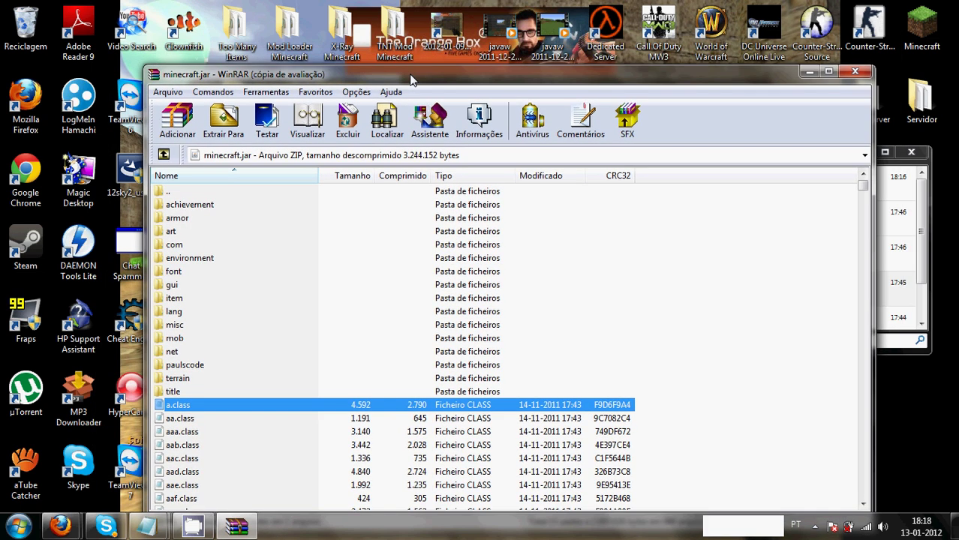
# Open Too Many Items and drag all 20 of its files into minecraft.jar, confirming with OK
pyautogui.doubleClick(255, 38)
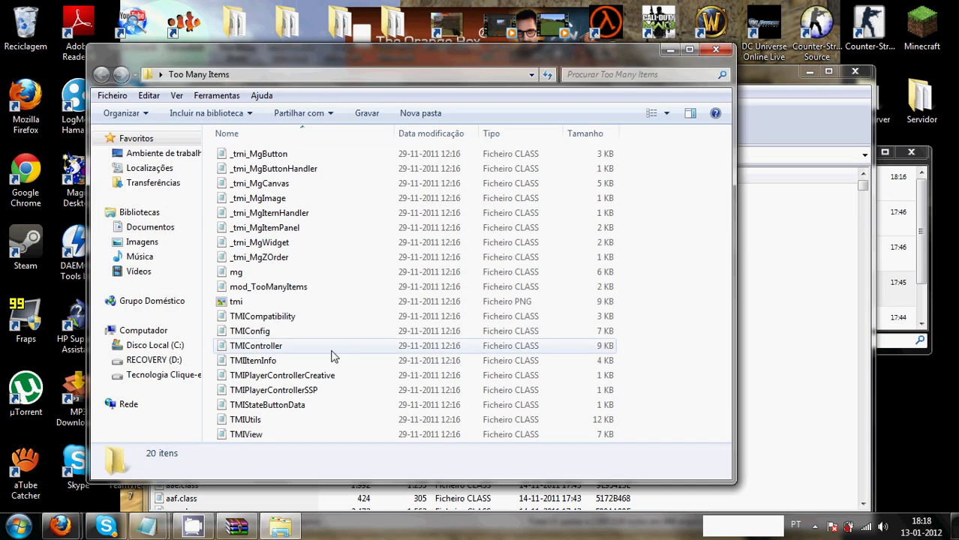
pyautogui.moveTo(658, 160)
pyautogui.mouseDown()
pyautogui.moveTo(501, 364)
pyautogui.moveTo(687, 171)
pyautogui.mouseUp()
pyautogui.moveTo(627, 149)
pyautogui.mouseDown()
pyautogui.moveTo(555, 204)
pyautogui.moveTo(531, 433)
pyautogui.moveTo(520, 428)
pyautogui.mouseUp()
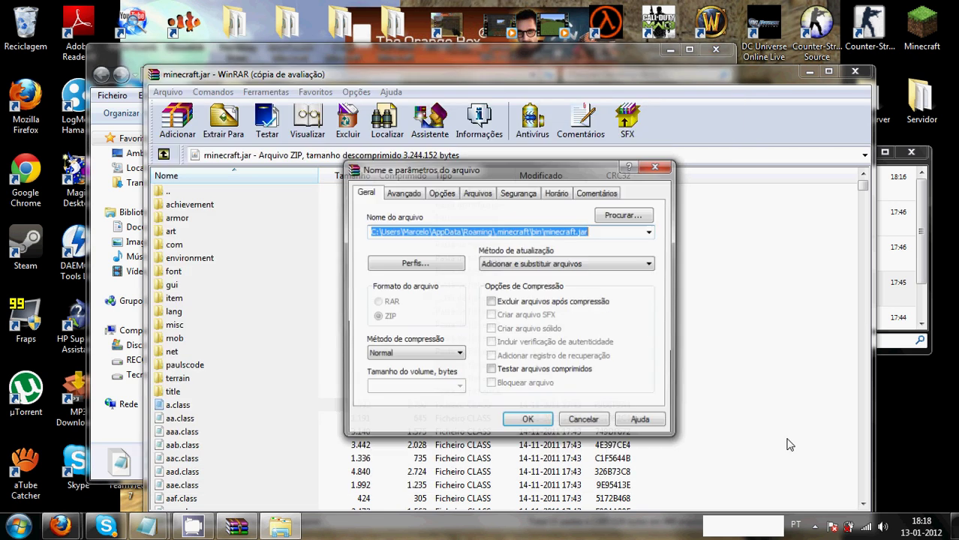
pyautogui.click(528, 419)
pyautogui.moveTo(392, 71)
pyautogui.mouseDown()
pyautogui.moveTo(356, 66)
pyautogui.moveTo(366, 78)
pyautogui.mouseUp()
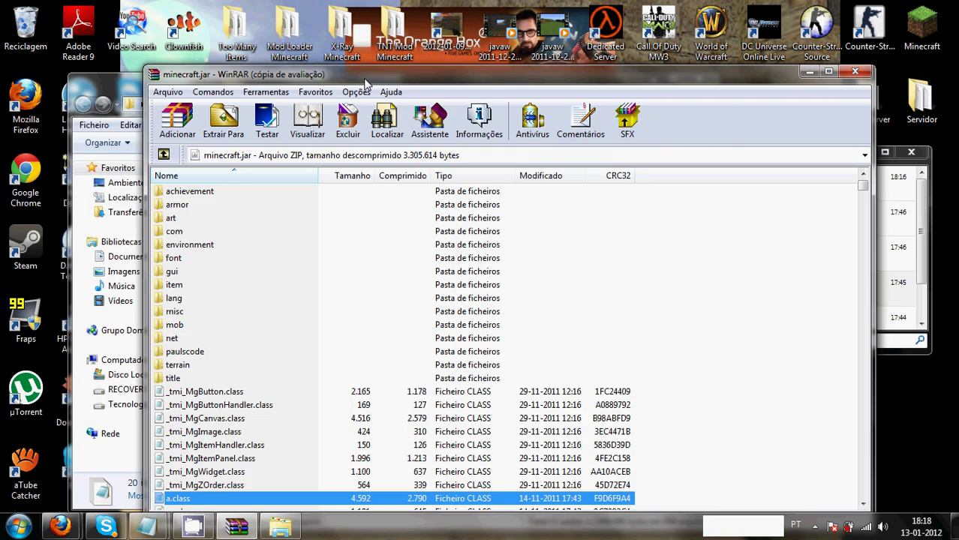
pyautogui.moveTo(190, 78); pyautogui.dragTo(191, 87)
pyautogui.click(121, 81)
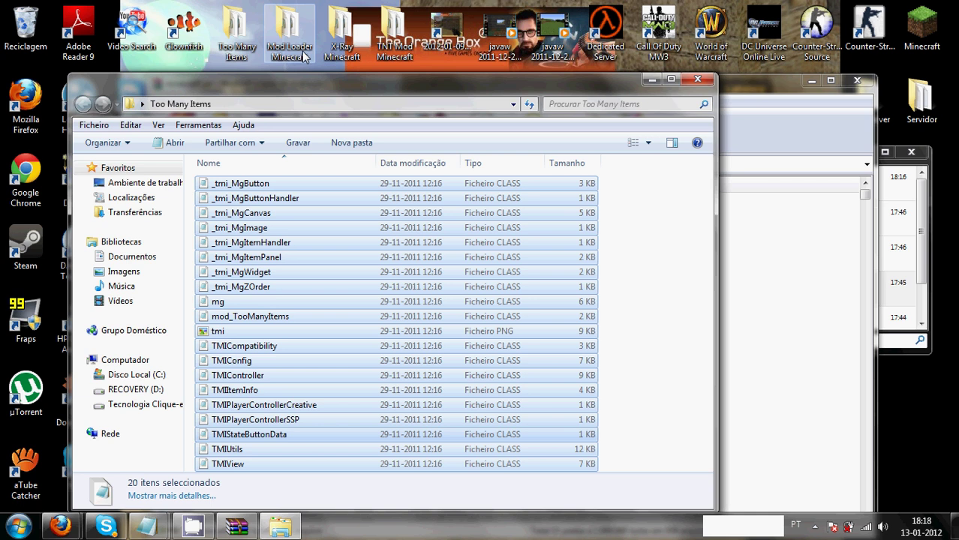
# Drag the 6 X-Ray Minecraft files into minecraft.jar, replacing existing ones
pyautogui.doubleClick(345, 30)
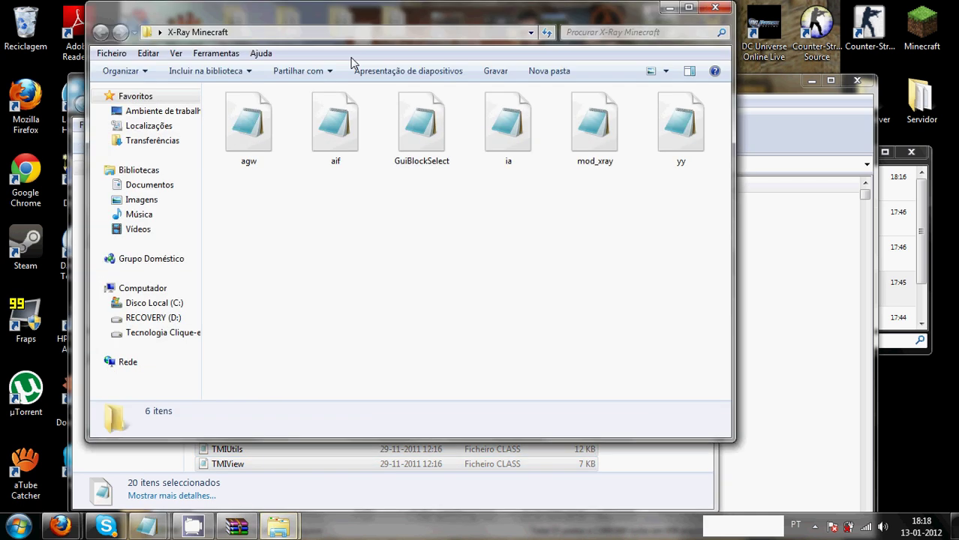
pyautogui.moveTo(248, 205)
pyautogui.mouseDown()
pyautogui.moveTo(660, 87)
pyautogui.moveTo(725, 87)
pyautogui.mouseUp()
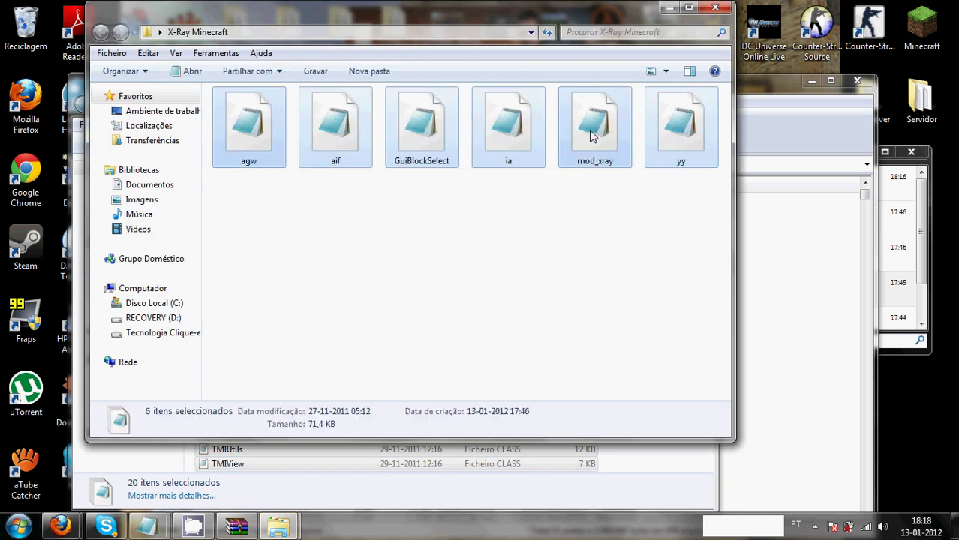
pyautogui.moveTo(800, 471); pyautogui.dragTo(799, 470)
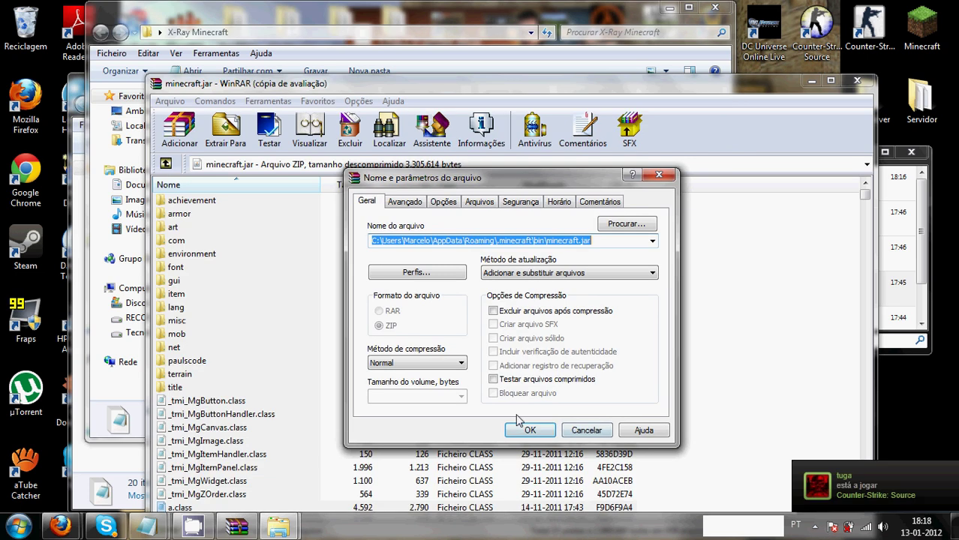
pyautogui.press('Return')
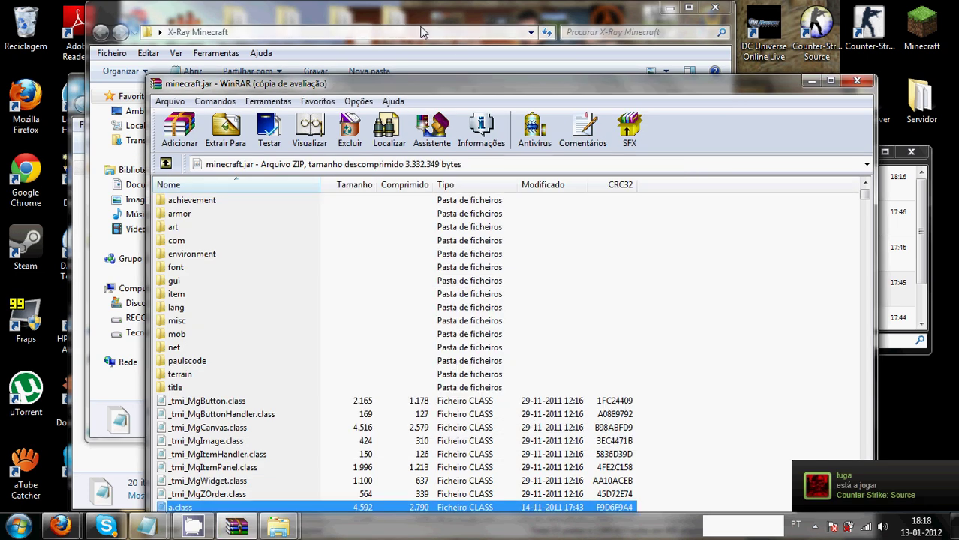
# Close the X-Ray Minecraft and Too Many Items folders and move the archive window aside
pyautogui.click(541, 26)
pyautogui.click(714, 9)
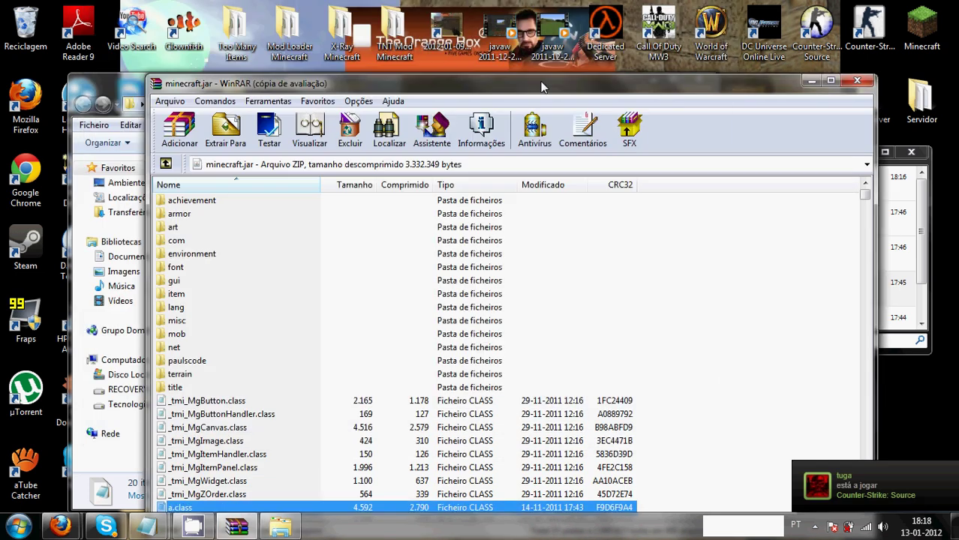
pyautogui.click(126, 105)
pyautogui.hotkey('alt', 'F4')
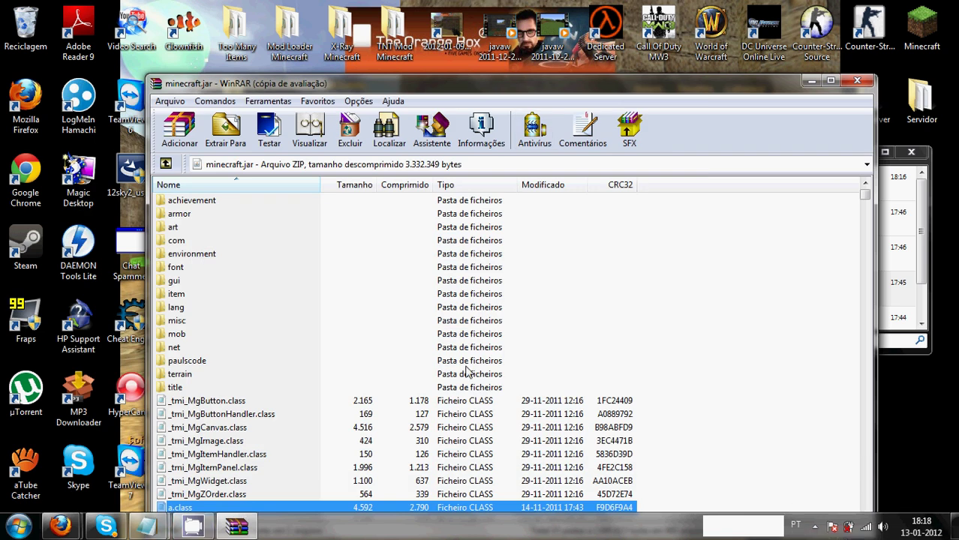
pyautogui.moveTo(789, 90); pyautogui.dragTo(774, 45)
# Close WinRAR and the downloads window, dismiss the Java error, and launch Minecraft into Singleplayer
pyautogui.click(842, 35)
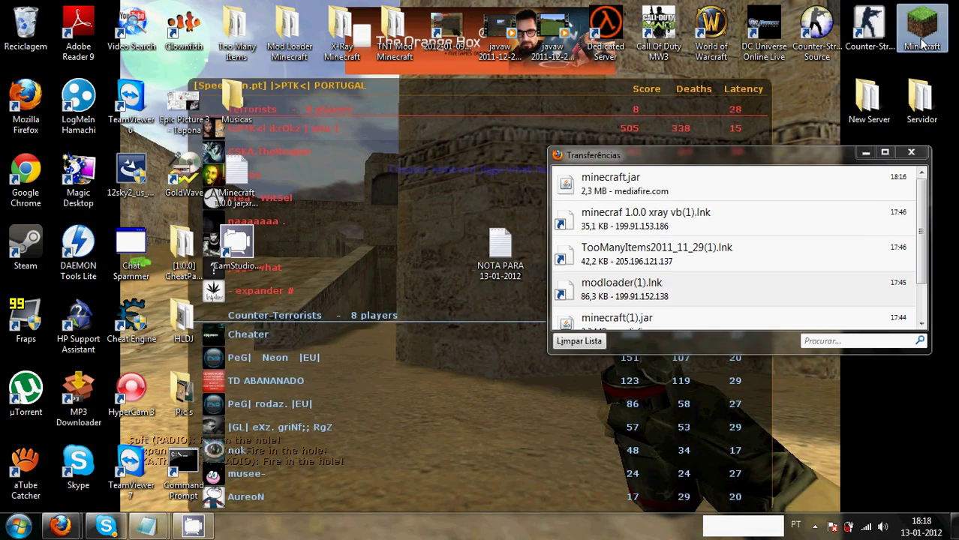
pyautogui.click(911, 152)
pyautogui.press('Return')
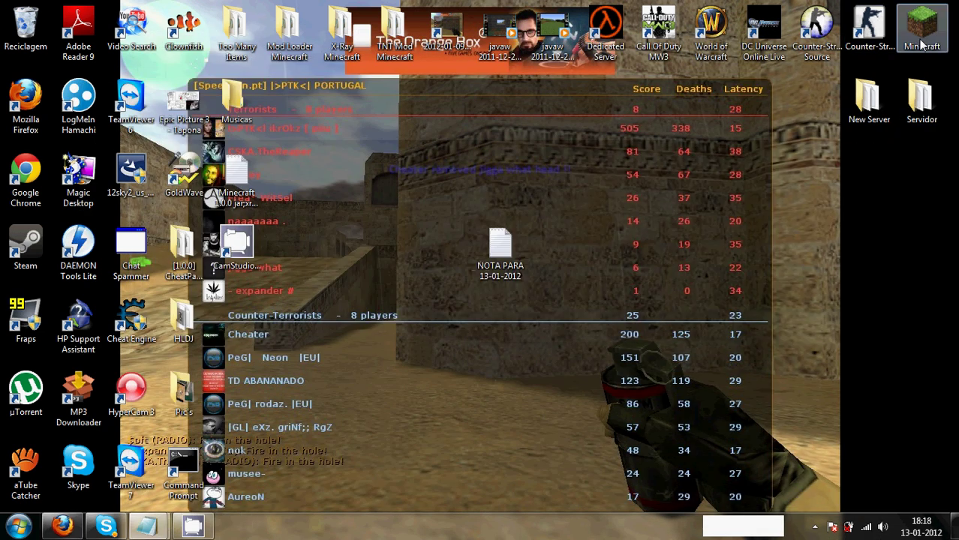
pyautogui.doubleClick(920, 28)
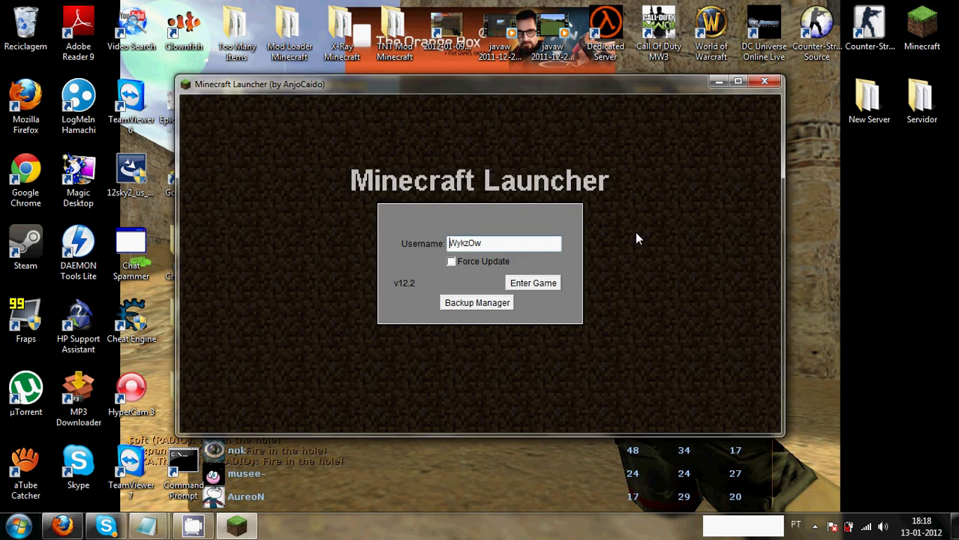
pyautogui.click(554, 284)
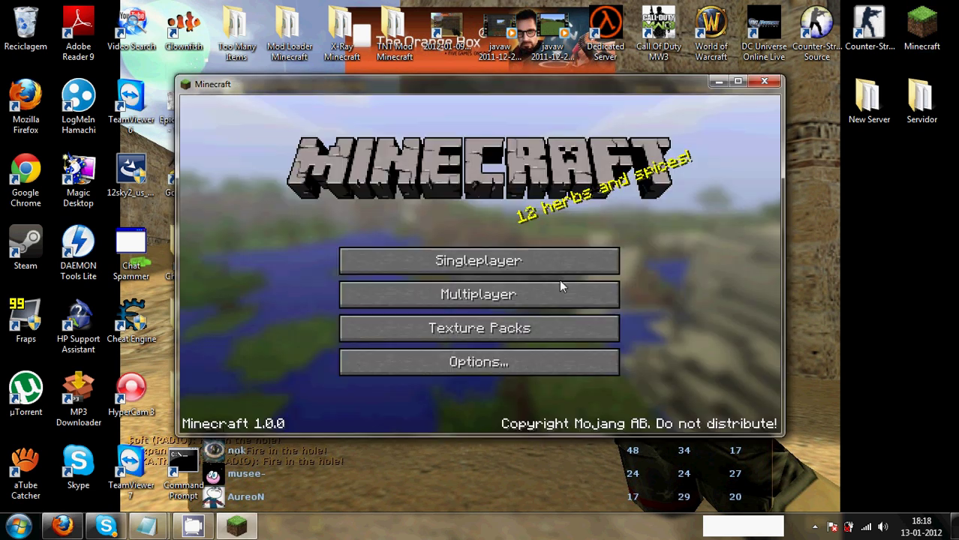
pyautogui.click(483, 264)
pyautogui.click(420, 256)
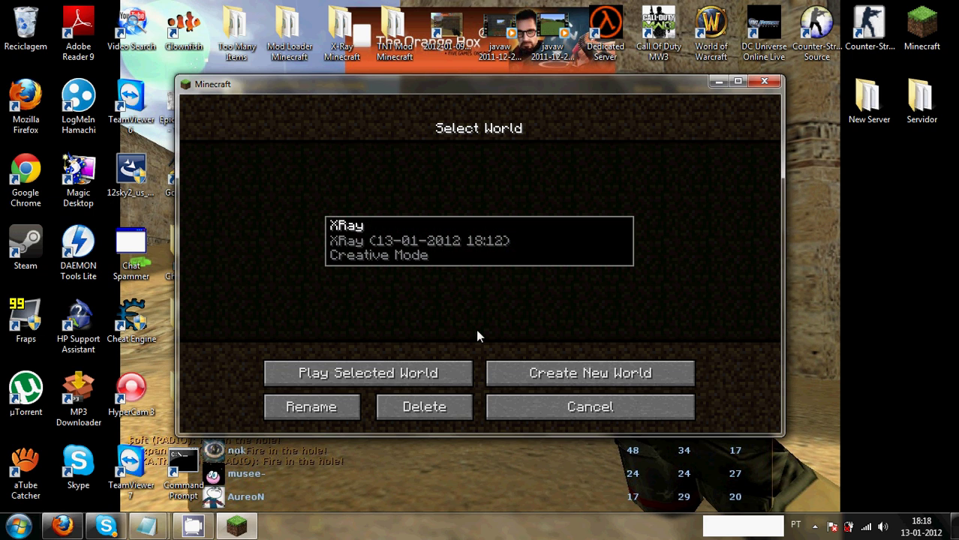
# Create a new Creative-mode world named 'ALibabaa'
pyautogui.click(599, 379)
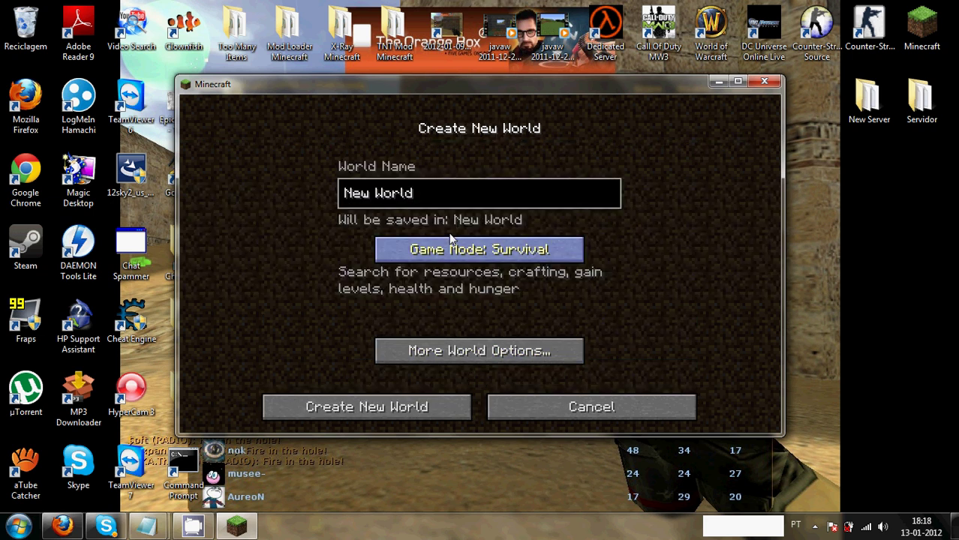
pyautogui.press('BackSpace')
pyautogui.press('BackSpace')
pyautogui.press('BackSpace')
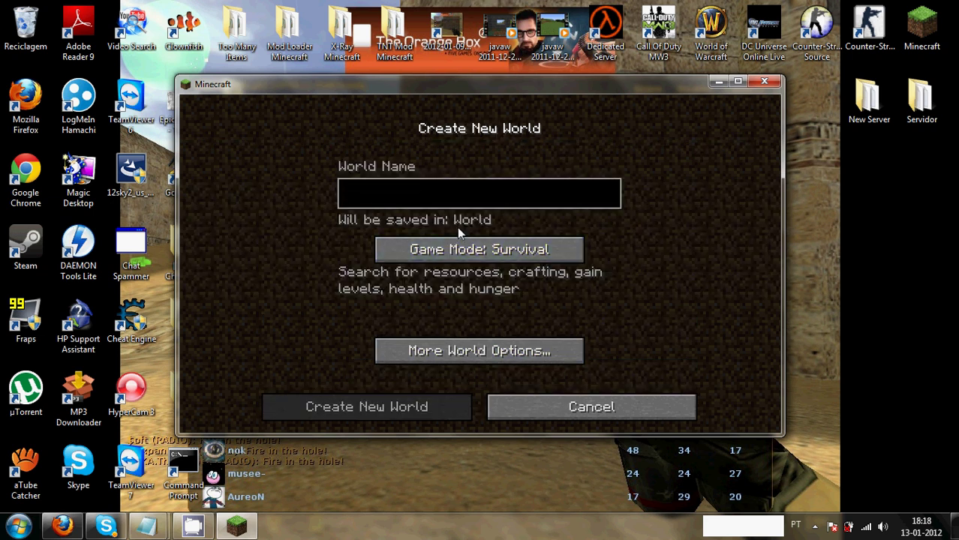
pyautogui.write('ALibab')
pyautogui.press('BackSpace')
pyautogui.write('ba')
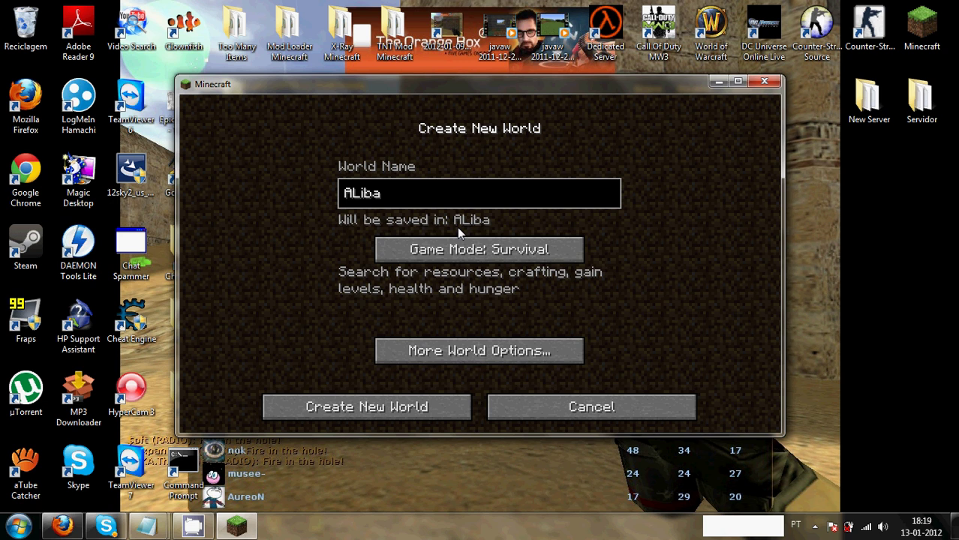
pyautogui.write('a')
pyautogui.click(479, 254)
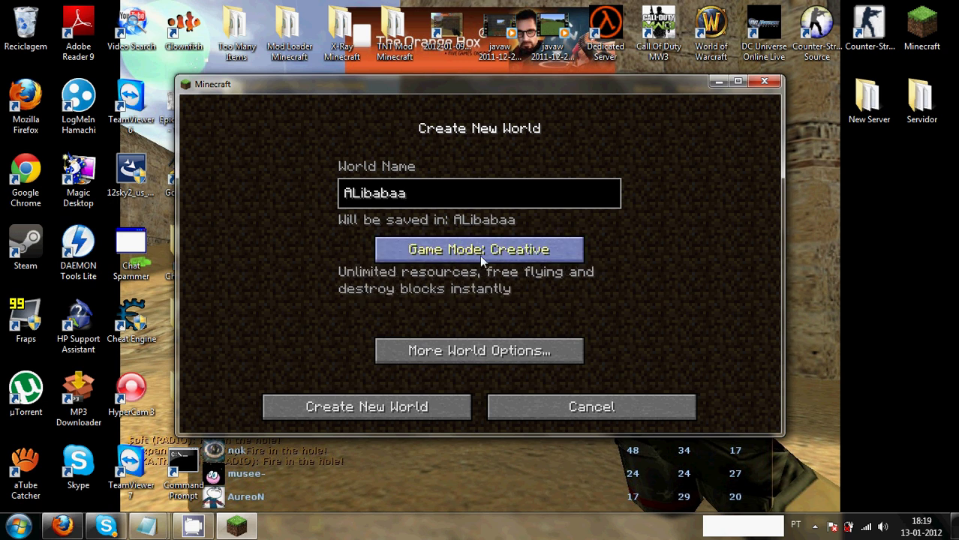
pyautogui.click(380, 406)
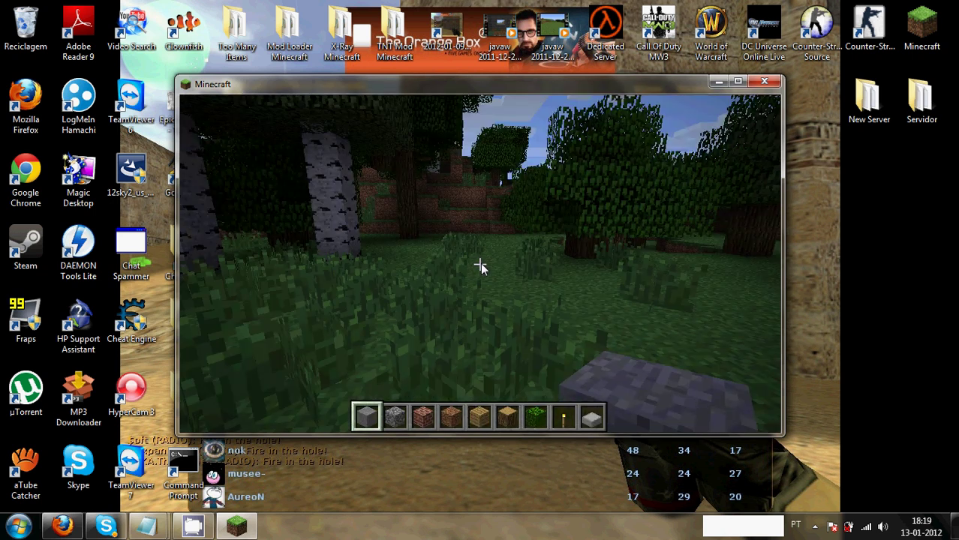
# Walk forward through the tall grass of ALibabaa toward the dirt cliff
pyautogui.press('w')
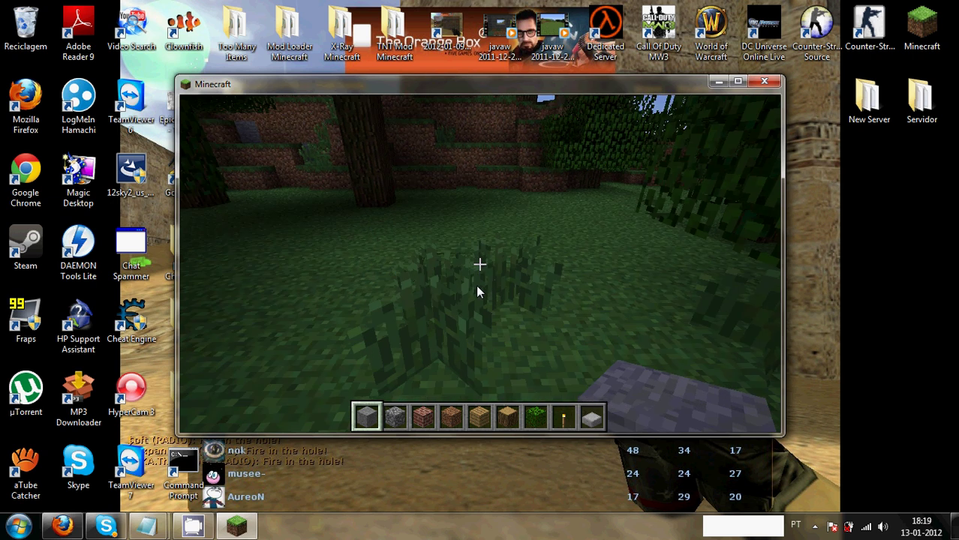
pyautogui.press('w')
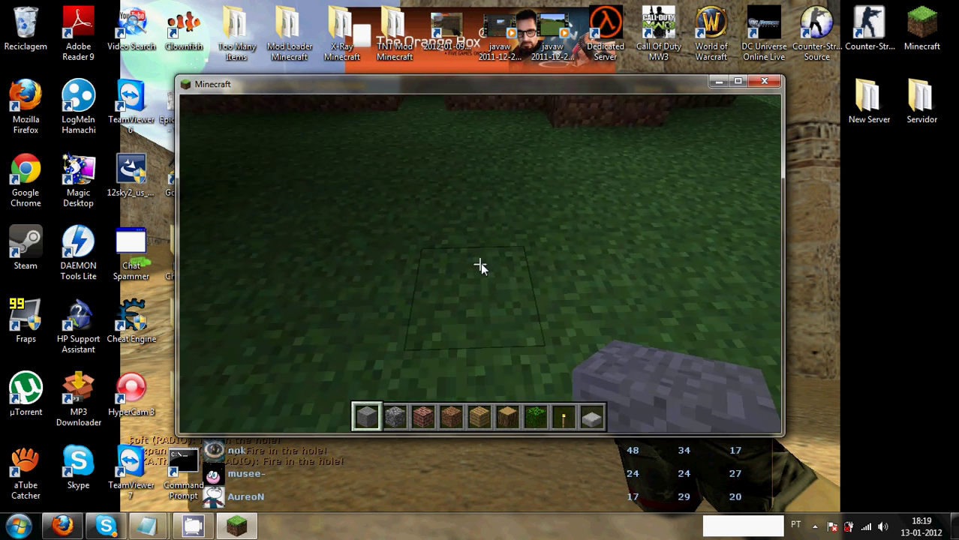
# Set the time of day to sunrise from the TooManyItems panel
pyautogui.press('e')
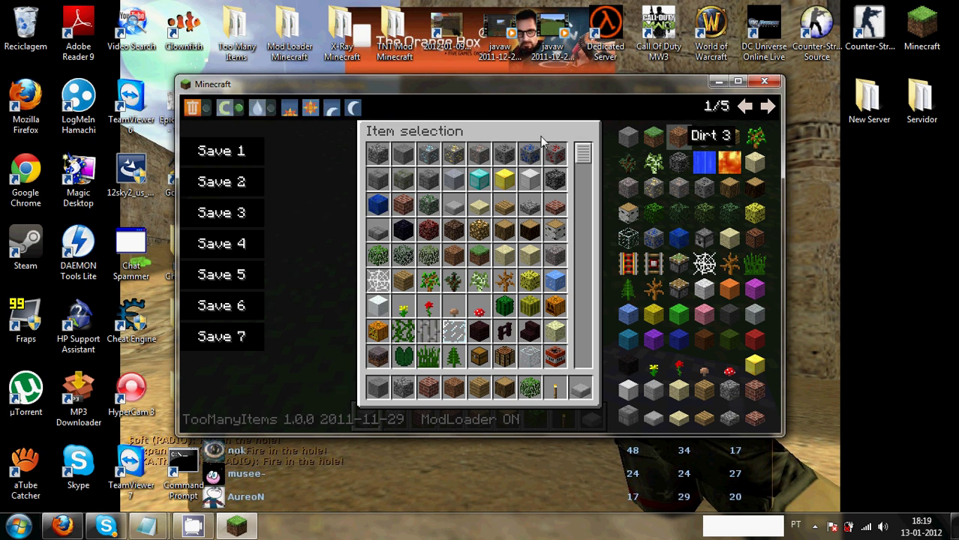
pyautogui.click(293, 111)
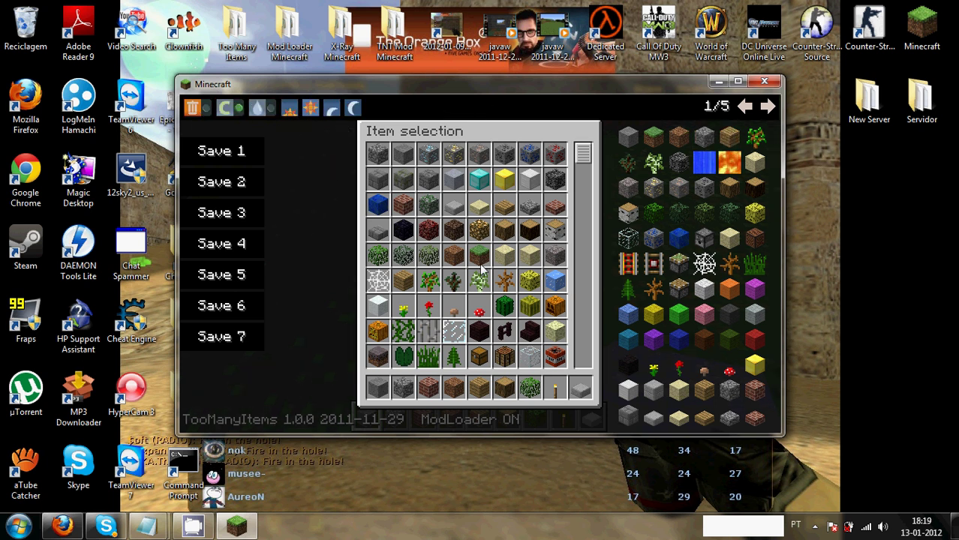
pyautogui.press('e')
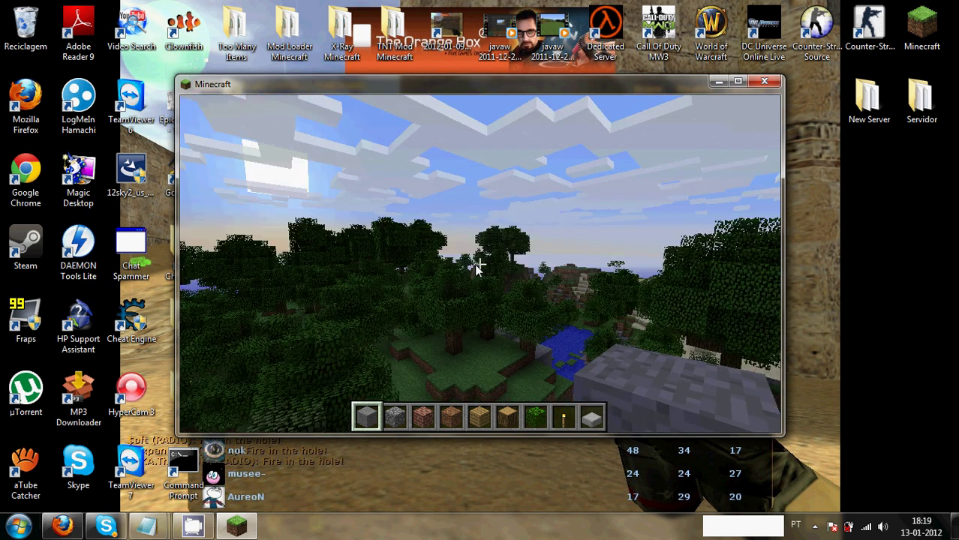
# Switch the time to noon with TooManyItems and resume play in daylight
pyautogui.press('e')
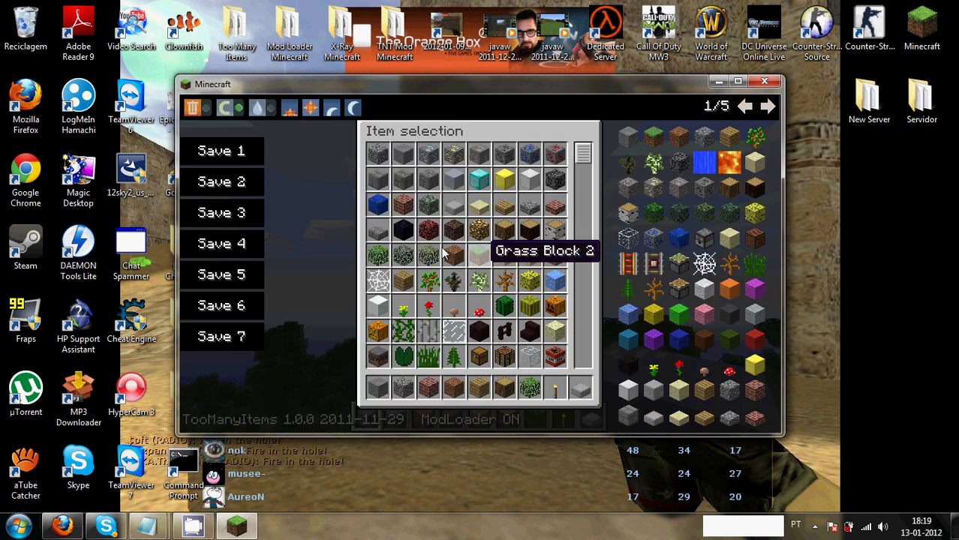
pyautogui.click(310, 108)
pyautogui.press('e')
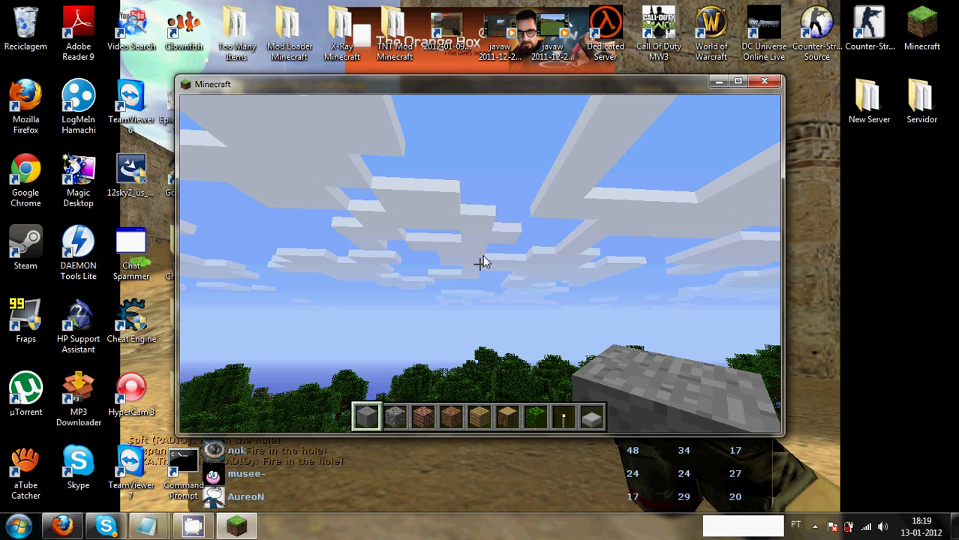
pyautogui.press('e')
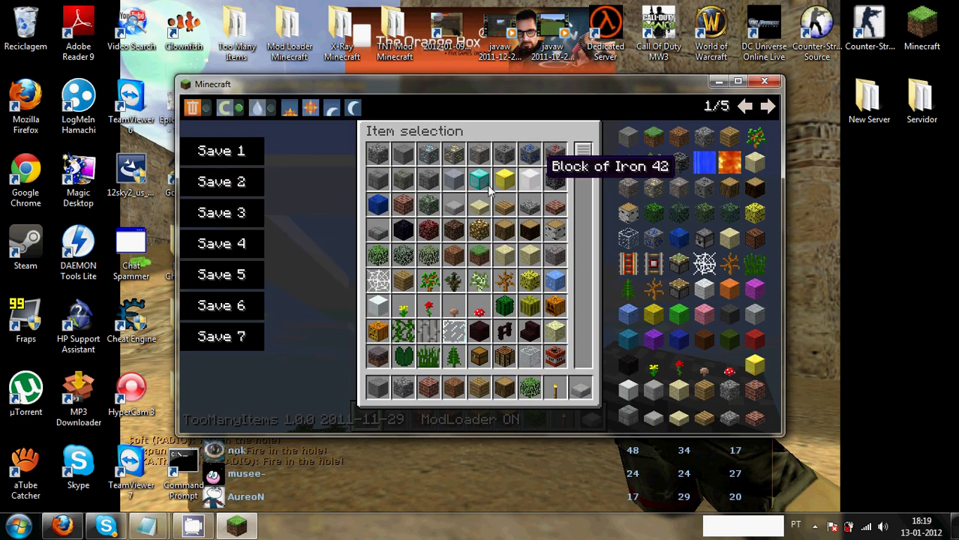
pyautogui.press('e')
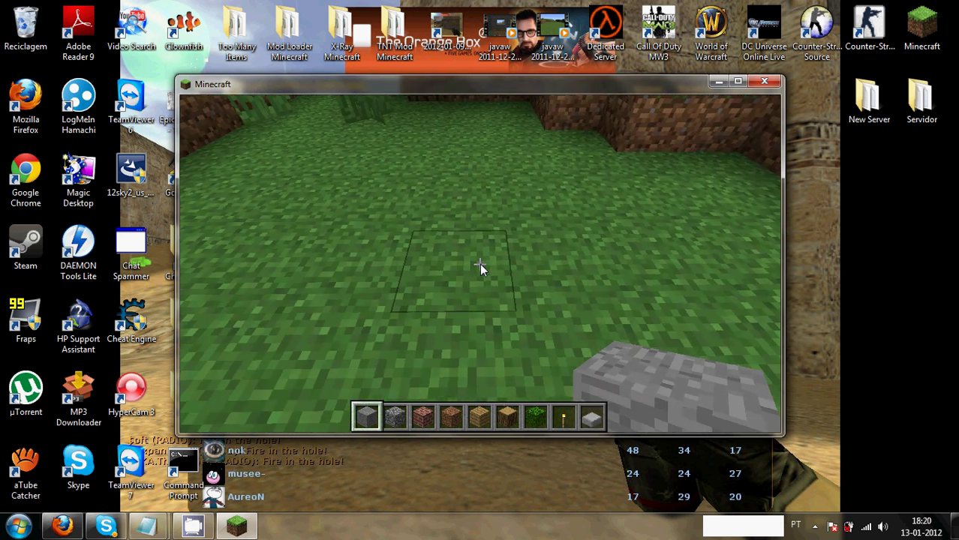
# Toggle X-ray on and off twice to expose ores and lava, then underground again
pyautogui.press('x')
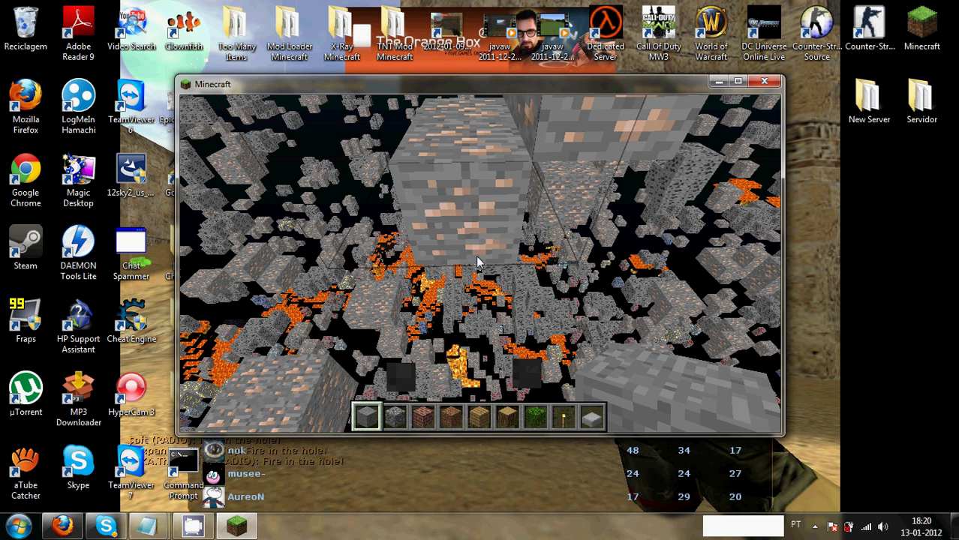
pyautogui.press('x')
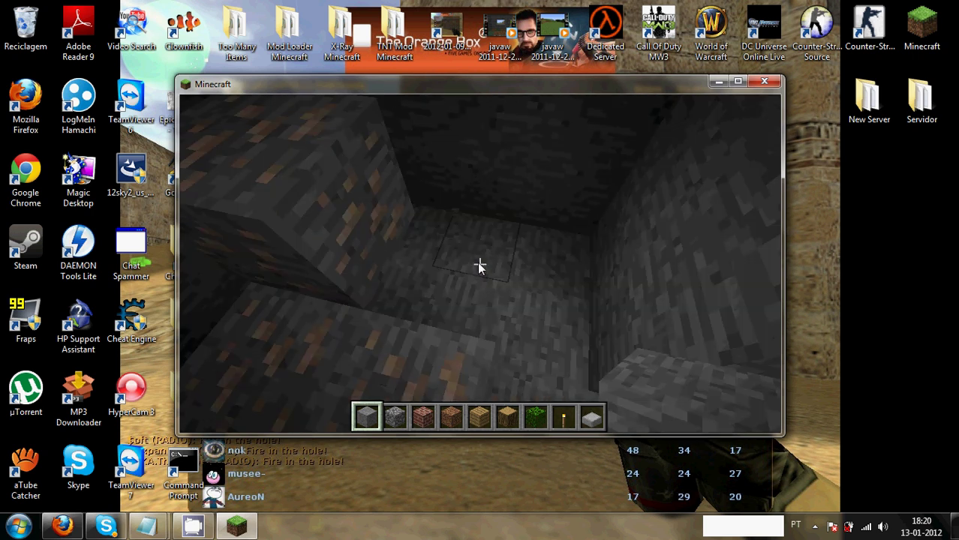
pyautogui.press('x')
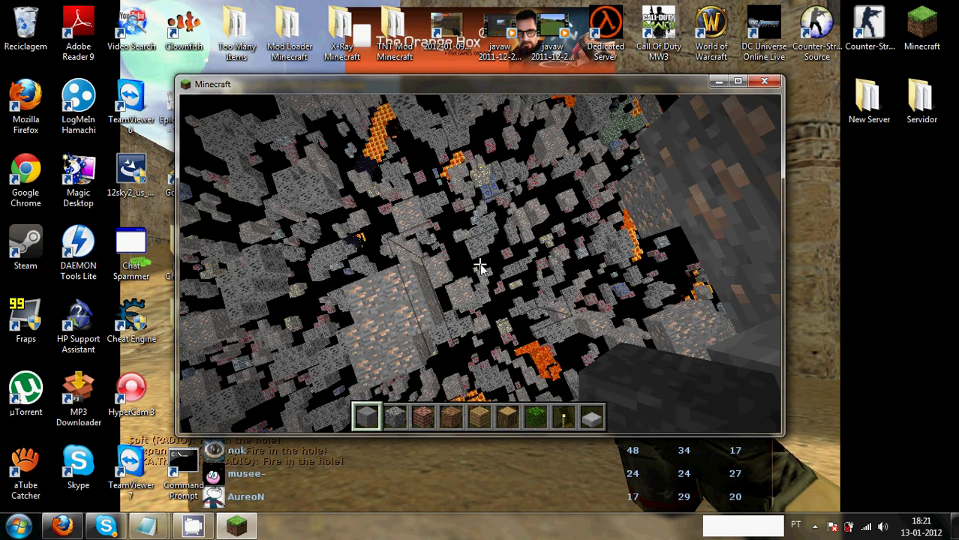
pyautogui.press('x')
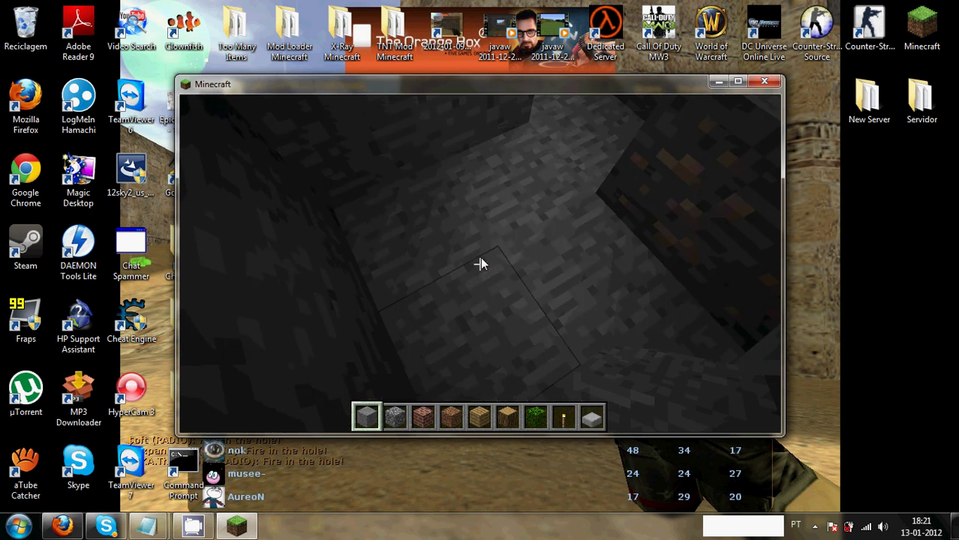